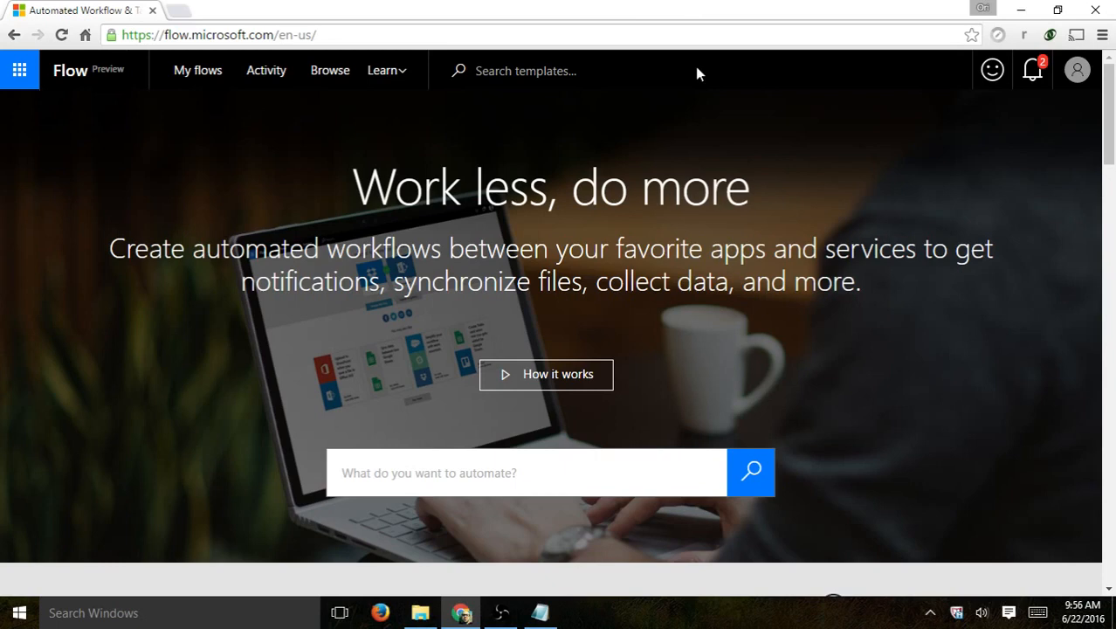
- Go to My flows from the account menu and start a new blank flow
{"action": "left_click", "coordinate": [1081, 77]}
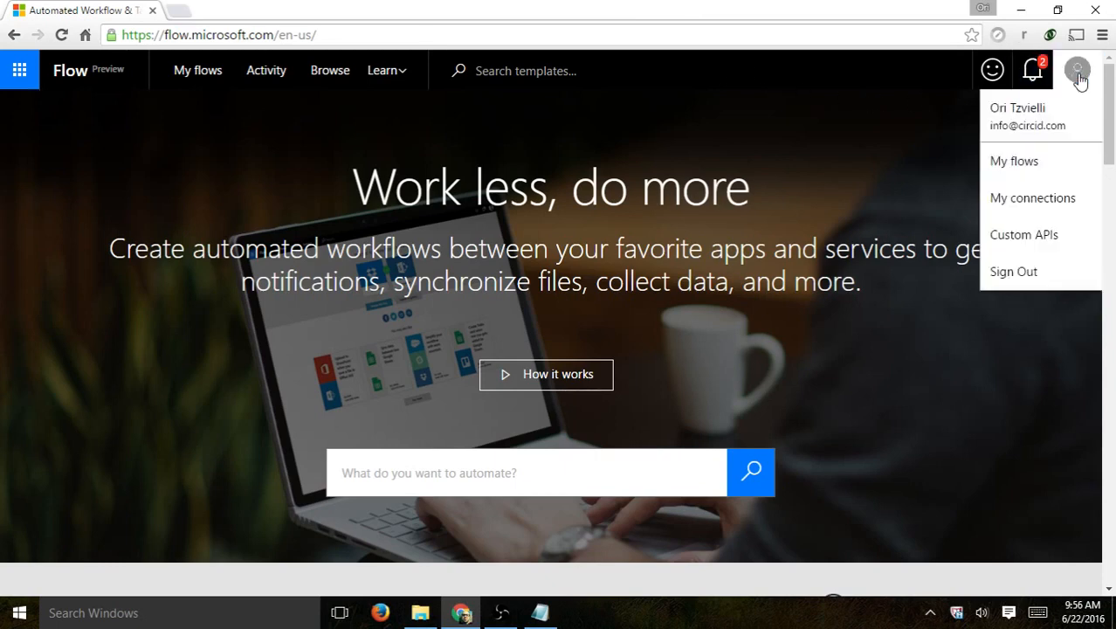
{"action": "left_click", "coordinate": [1051, 168]}
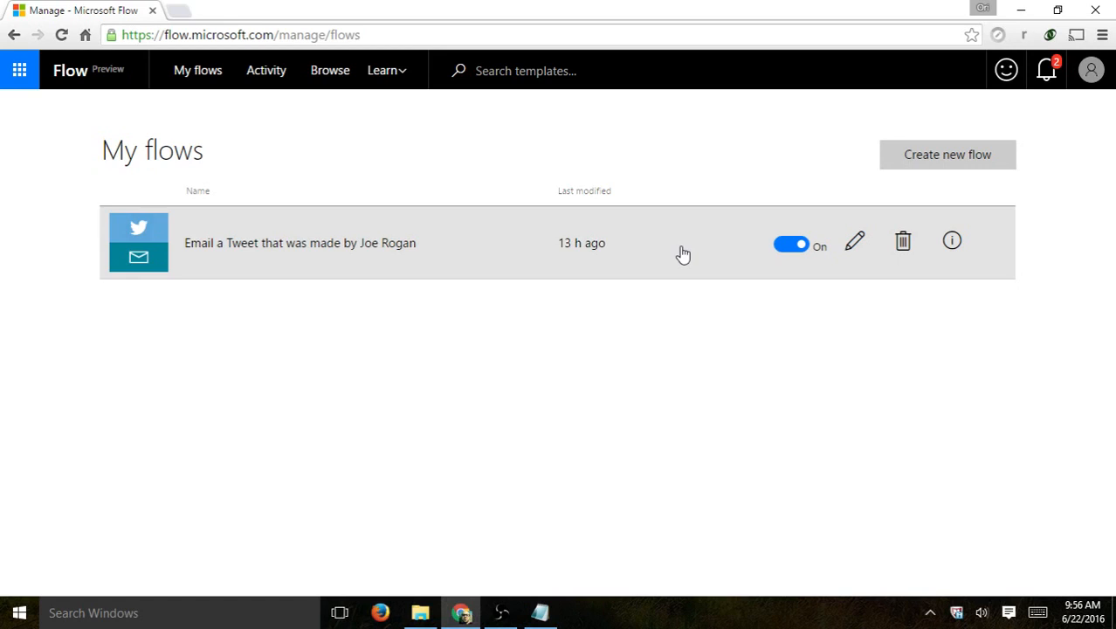
{"action": "left_click", "coordinate": [945, 162]}
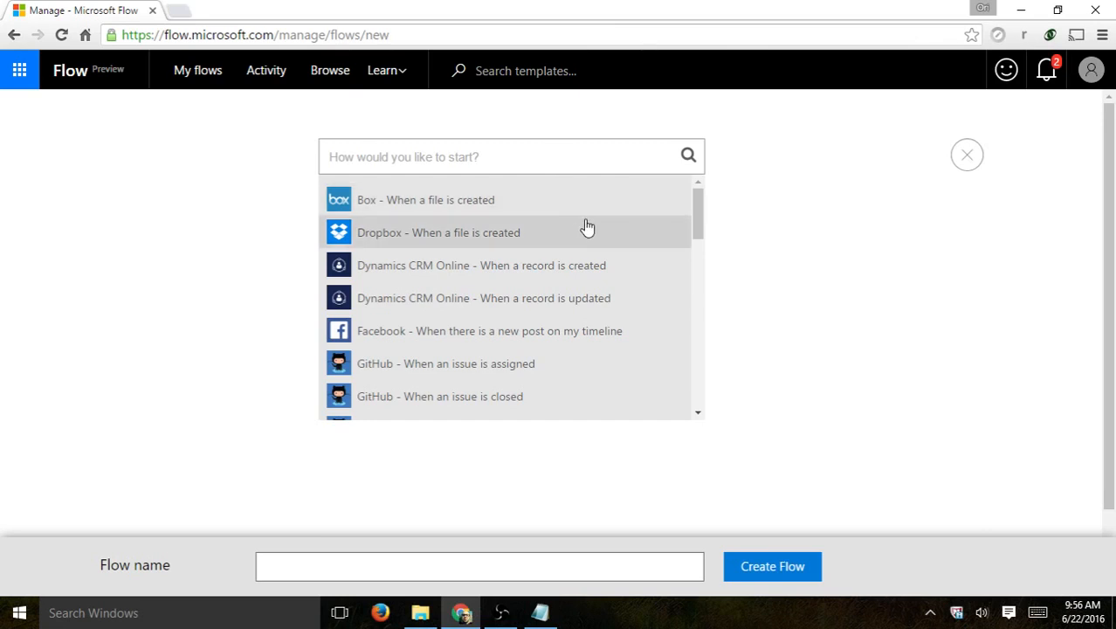
- Pick the Facebook trigger 'When there is a new post on my timeline'
{"action": "scroll", "coordinate": [583, 297], "scroll_direction": "down", "scroll_amount": 1}
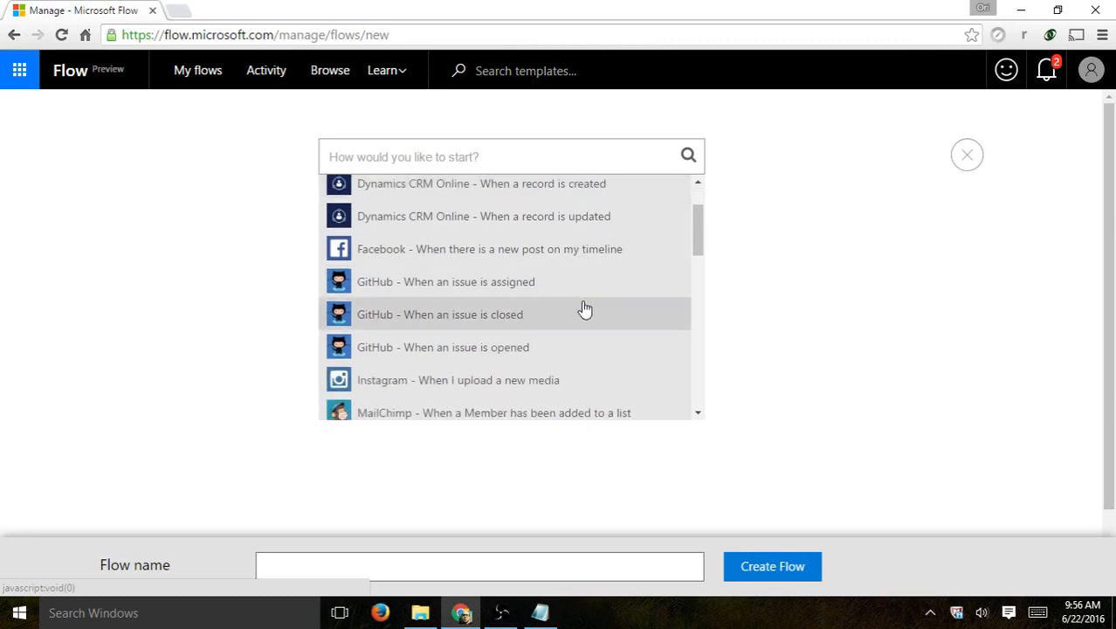
{"action": "scroll", "coordinate": [567, 351], "scroll_direction": "up", "scroll_amount": 1}
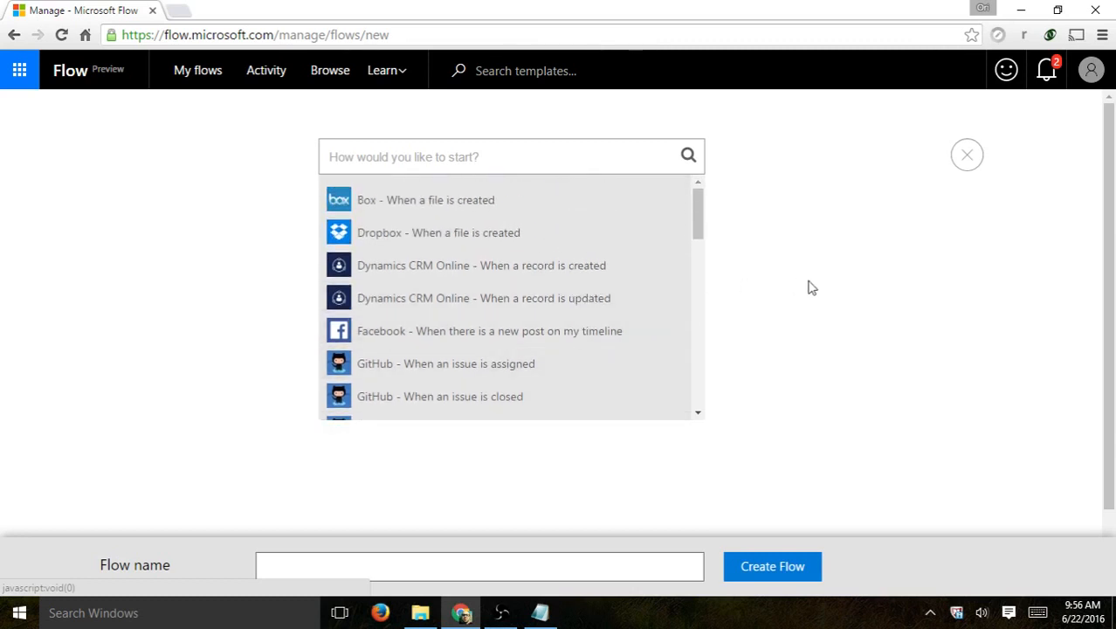
{"action": "scroll", "coordinate": [812, 288], "scroll_direction": "down", "scroll_amount": 1}
{"action": "scroll", "coordinate": [814, 289], "scroll_direction": "up", "scroll_amount": 1}
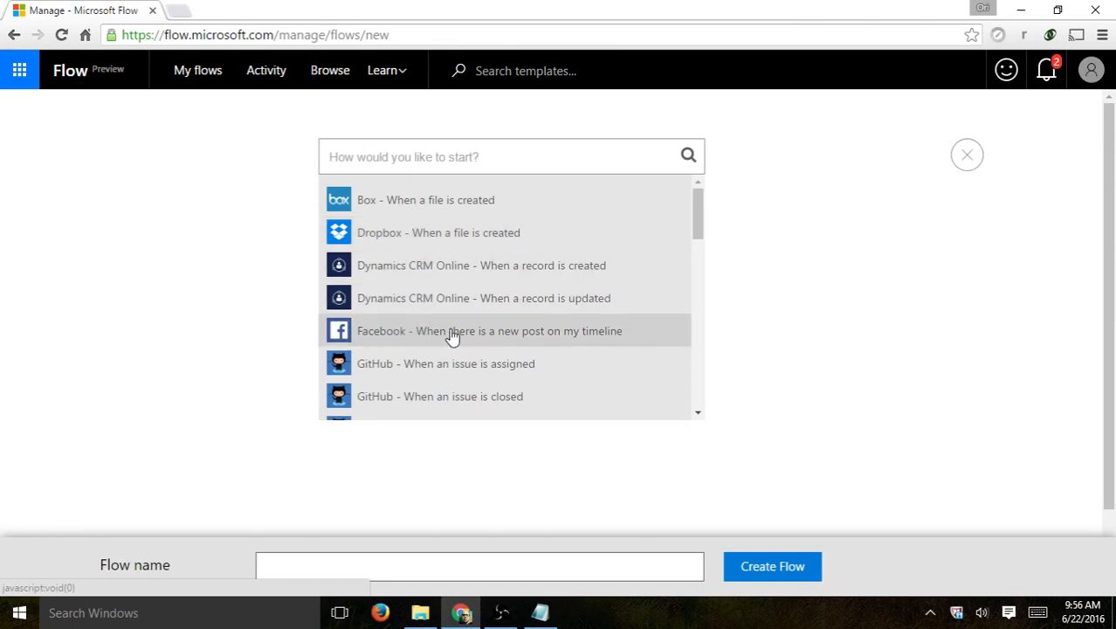
{"action": "left_click", "coordinate": [526, 339]}
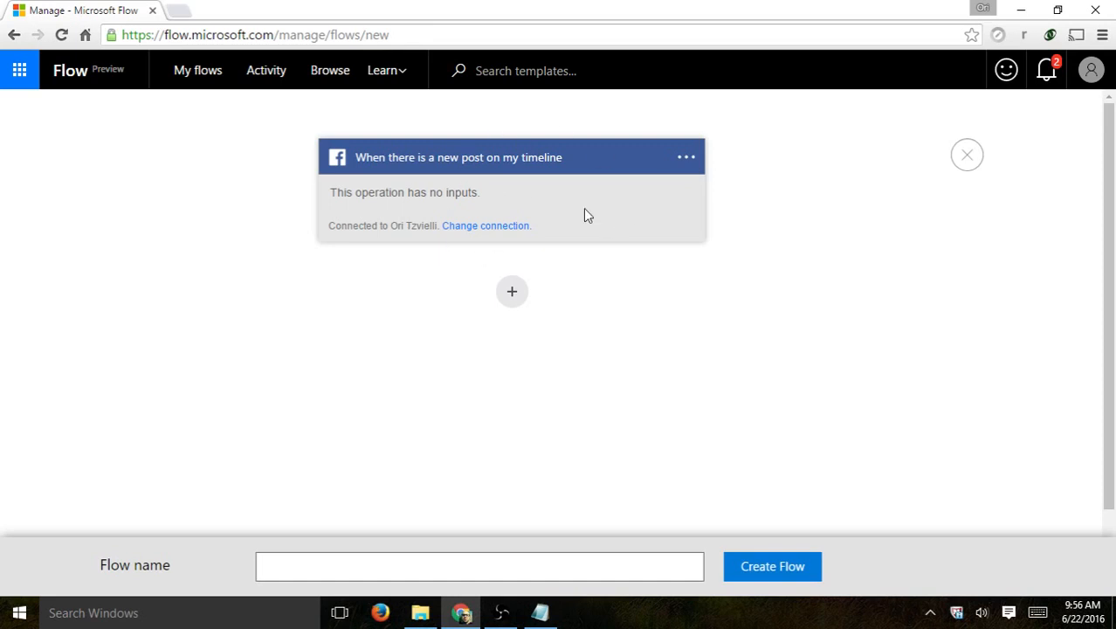
- Open My connections in a second tab to confirm Facebook is connected
{"action": "left_click", "coordinate": [1098, 72]}
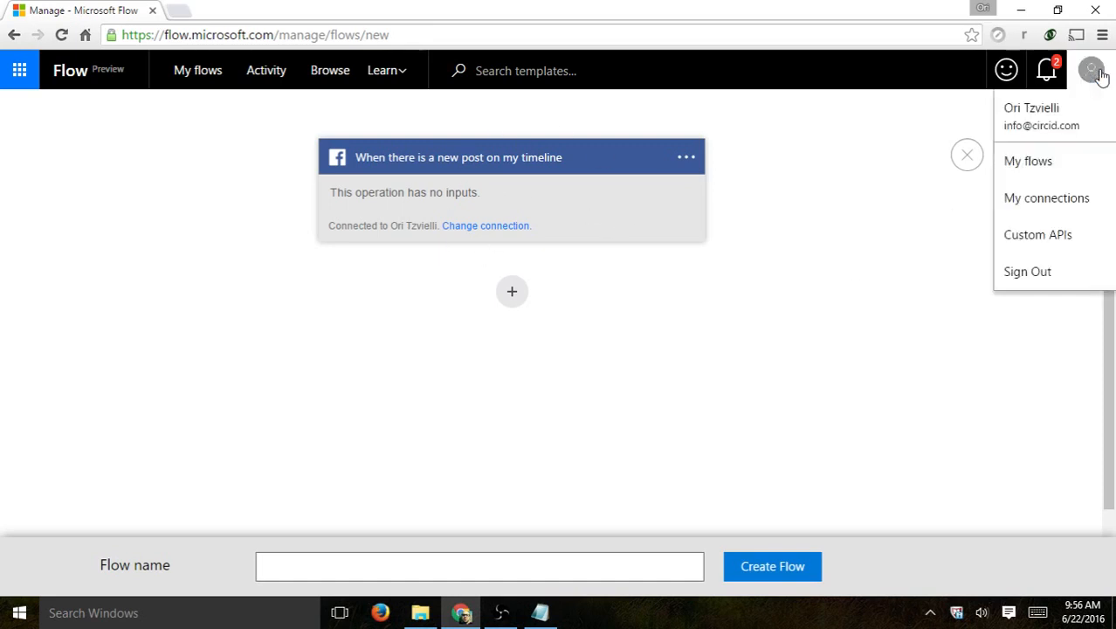
{"action": "right_click", "coordinate": [1045, 200]}
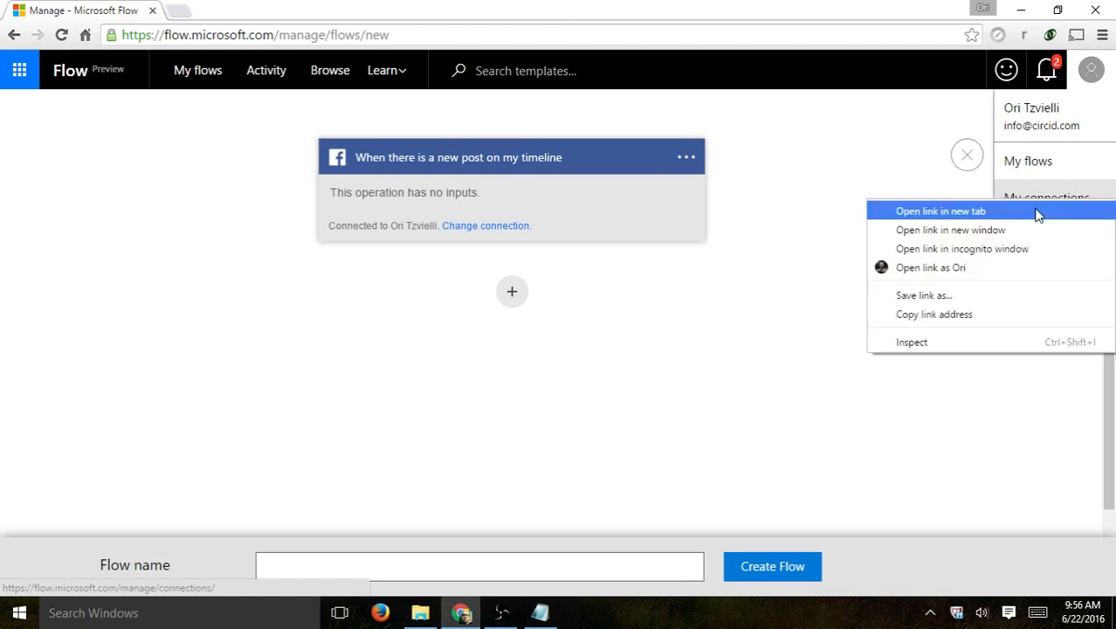
{"action": "left_click", "coordinate": [1039, 208]}
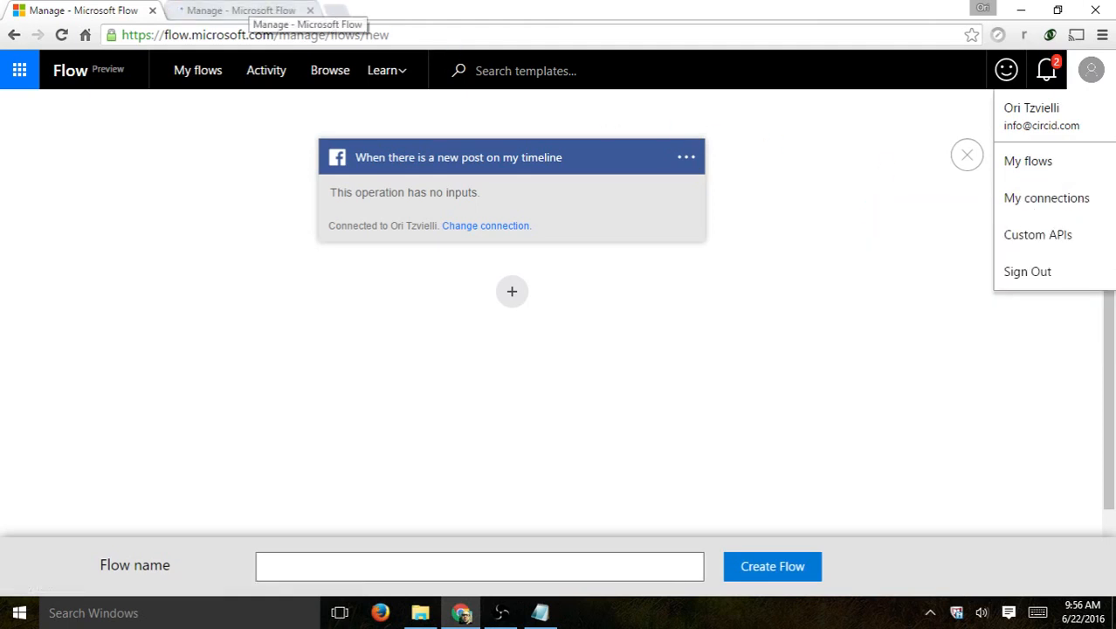
{"action": "left_click", "coordinate": [242, 10]}
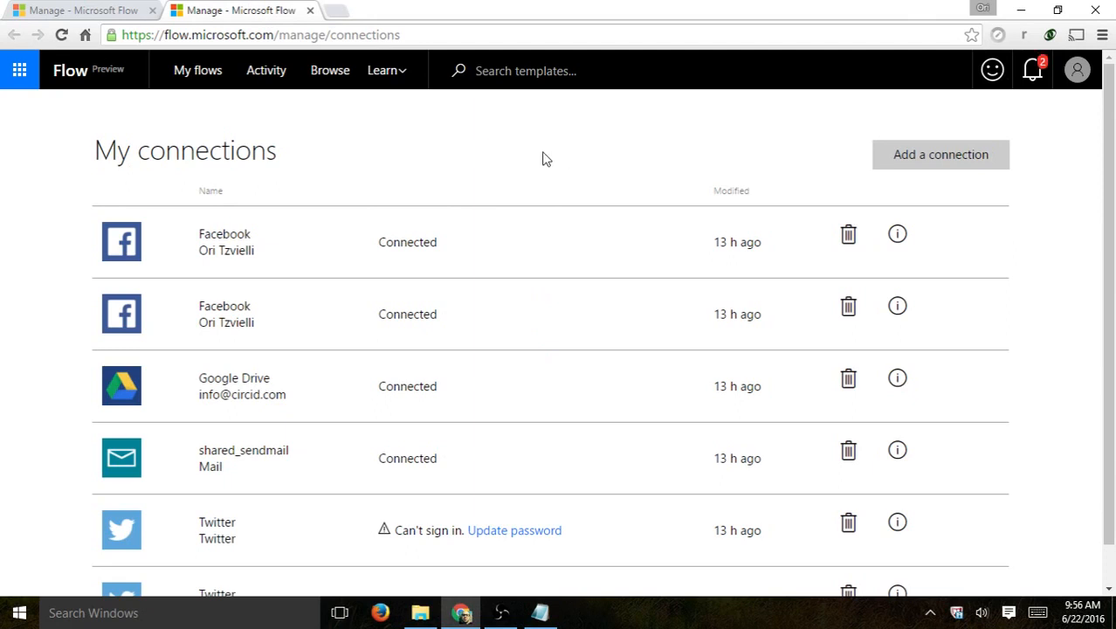
{"action": "scroll", "coordinate": [363, 259], "scroll_direction": "down", "scroll_amount": 1}
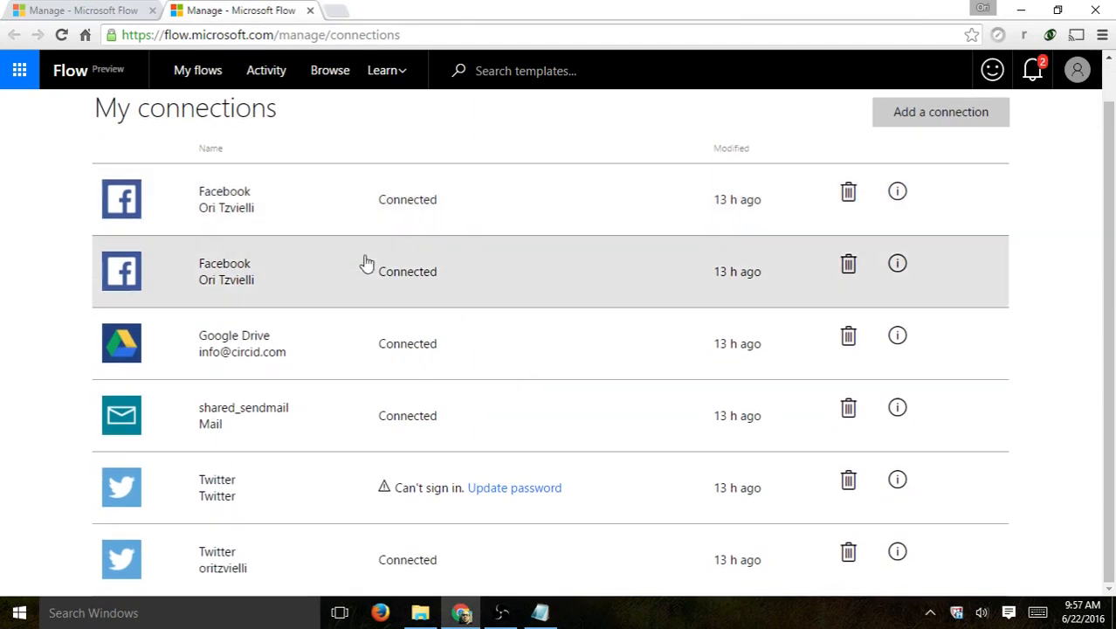
{"action": "scroll", "coordinate": [374, 254], "scroll_direction": "up", "scroll_amount": 1}
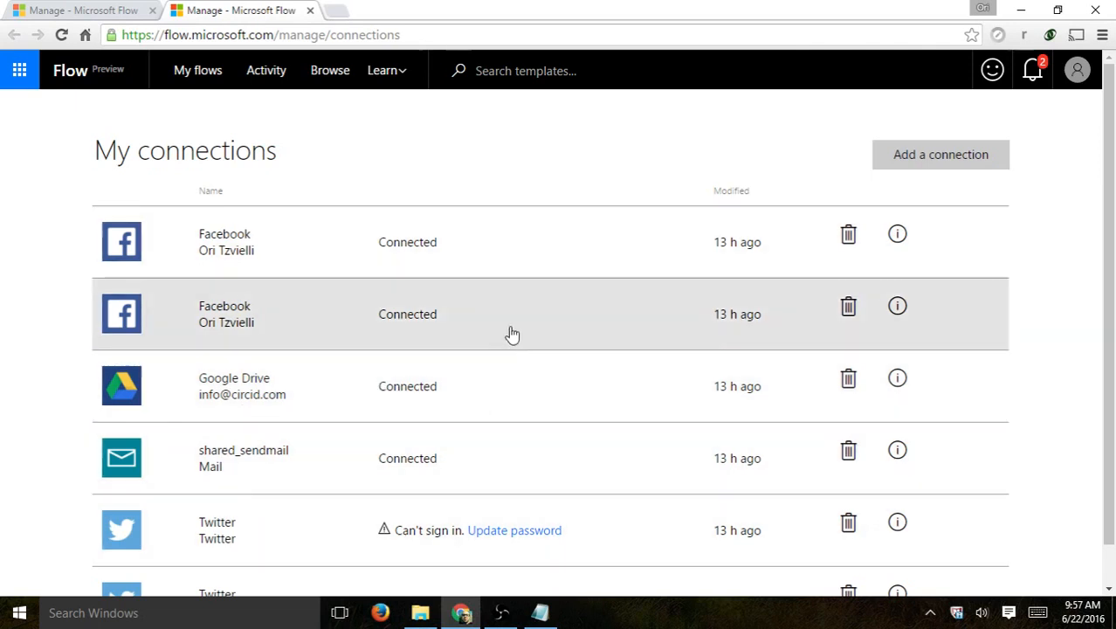
- Back in the flow, add a Condition step checking the Facebook post's Status message
{"action": "left_click", "coordinate": [311, 10]}
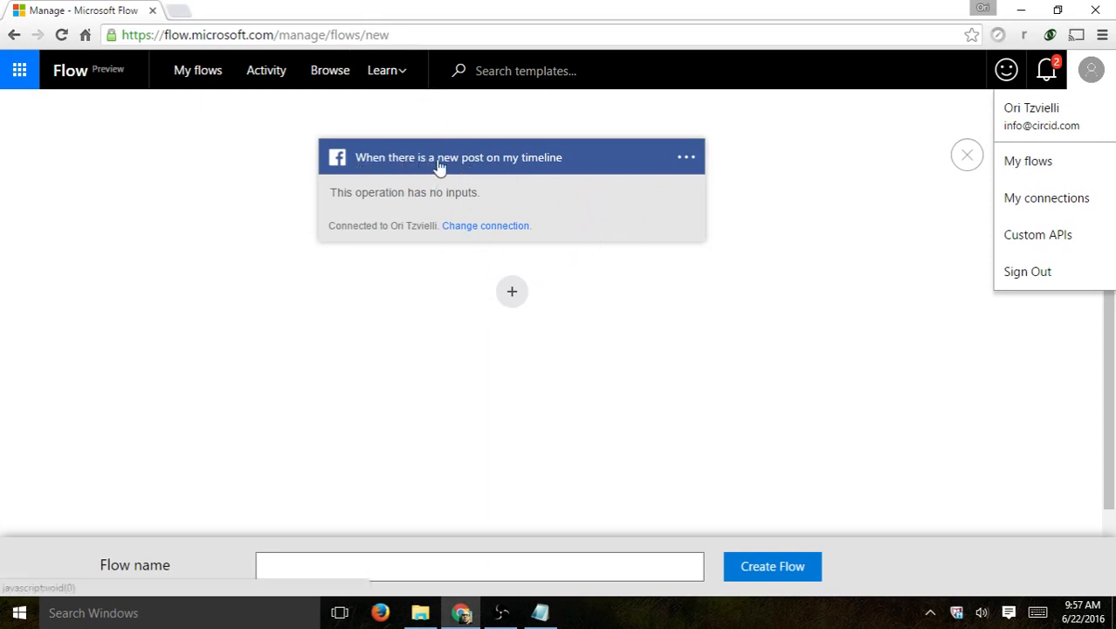
{"action": "left_click", "coordinate": [514, 294]}
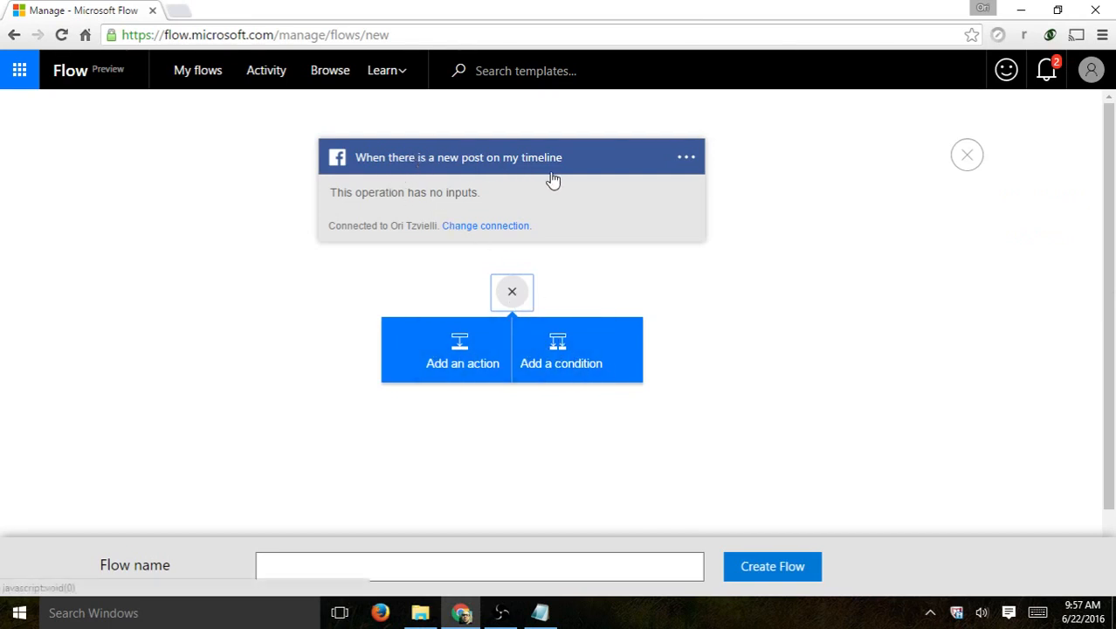
{"action": "left_click", "coordinate": [583, 343]}
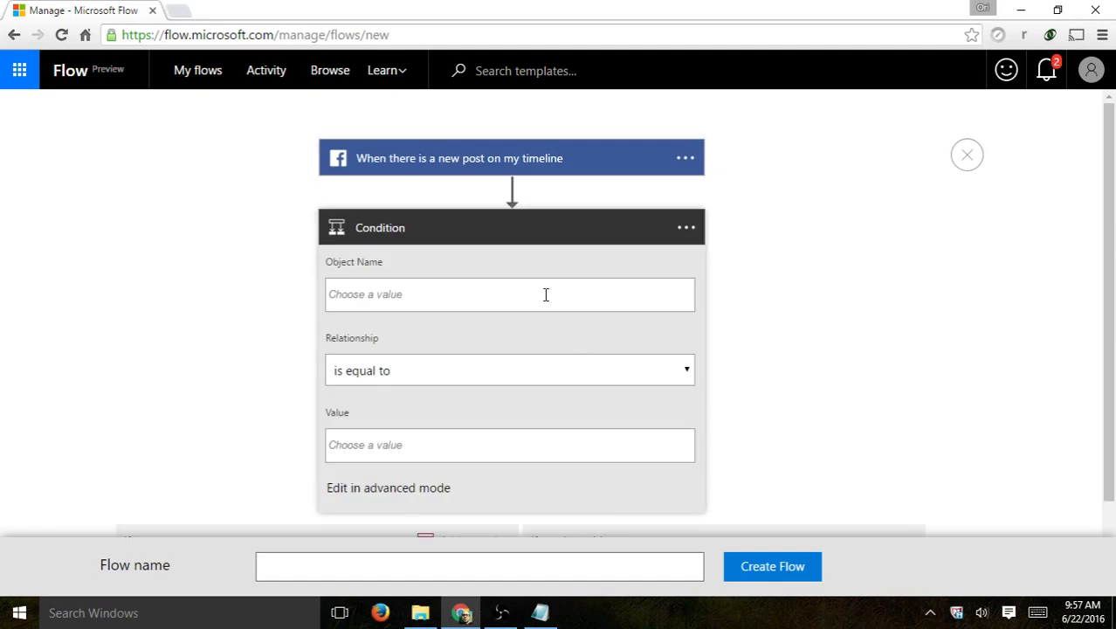
{"action": "left_click", "coordinate": [505, 292]}
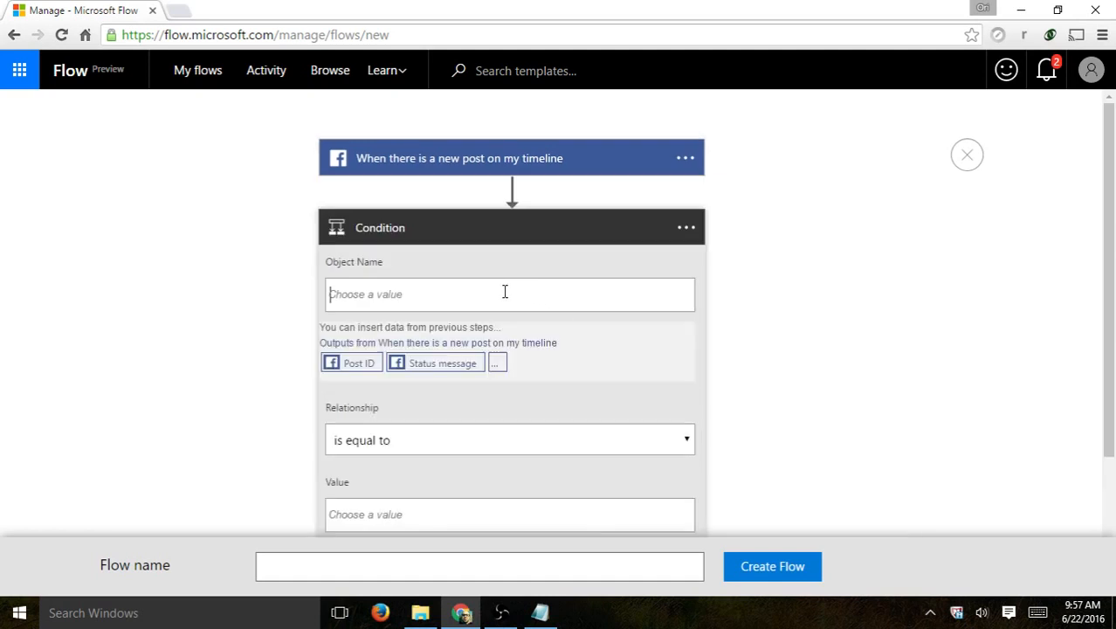
{"action": "left_click", "coordinate": [495, 364]}
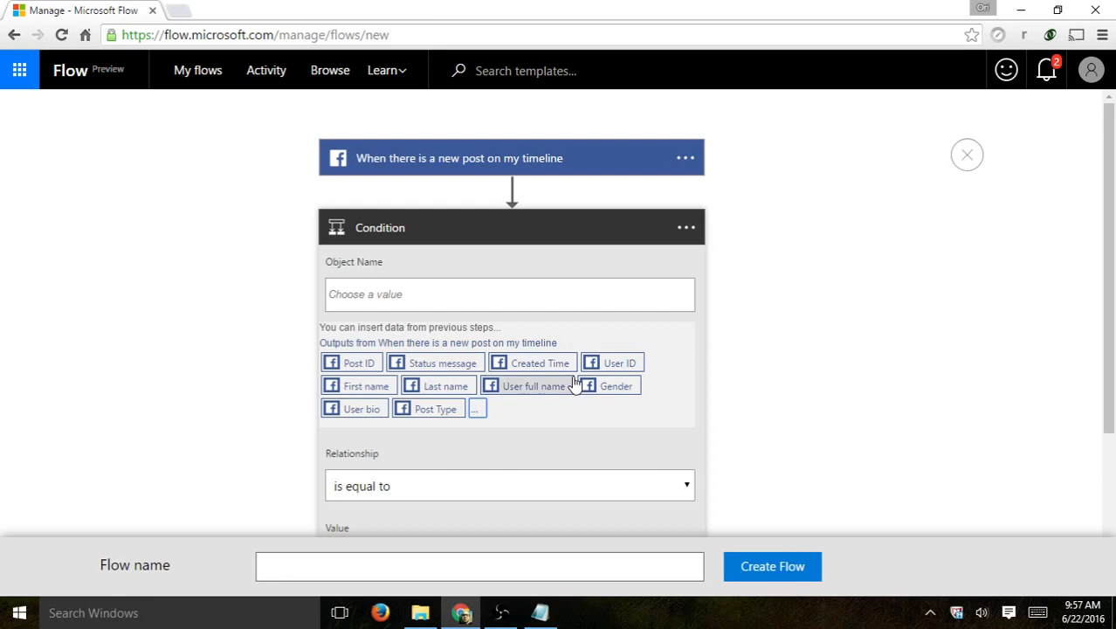
{"action": "left_click", "coordinate": [449, 364]}
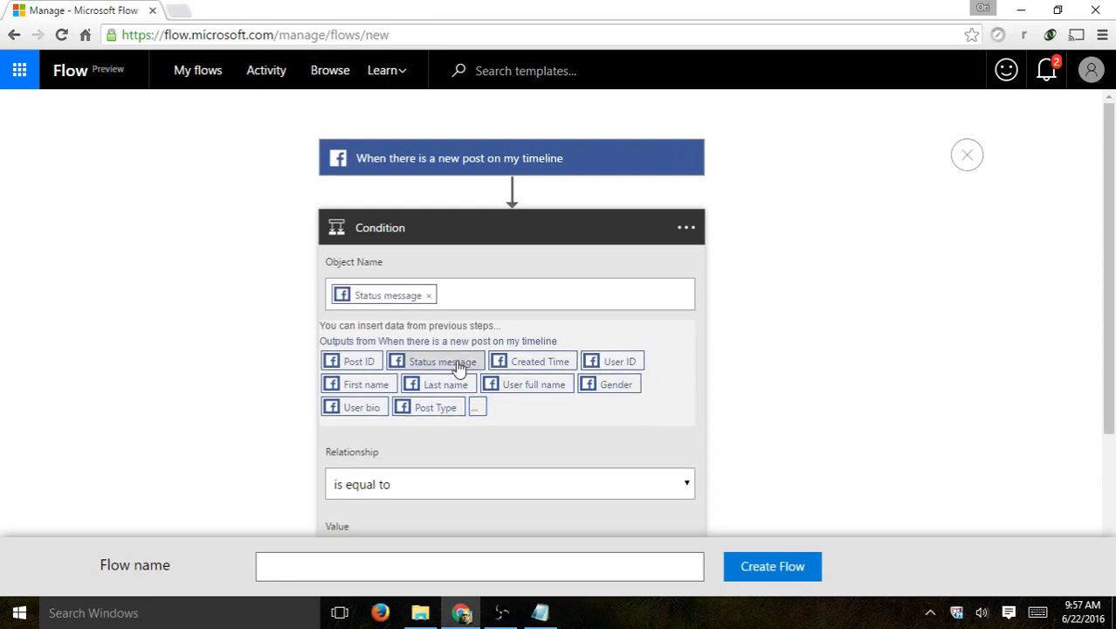
- Make the condition test whether the Status message is equal to 'happy'
{"action": "scroll", "coordinate": [297, 344], "scroll_direction": "down", "scroll_amount": 1}
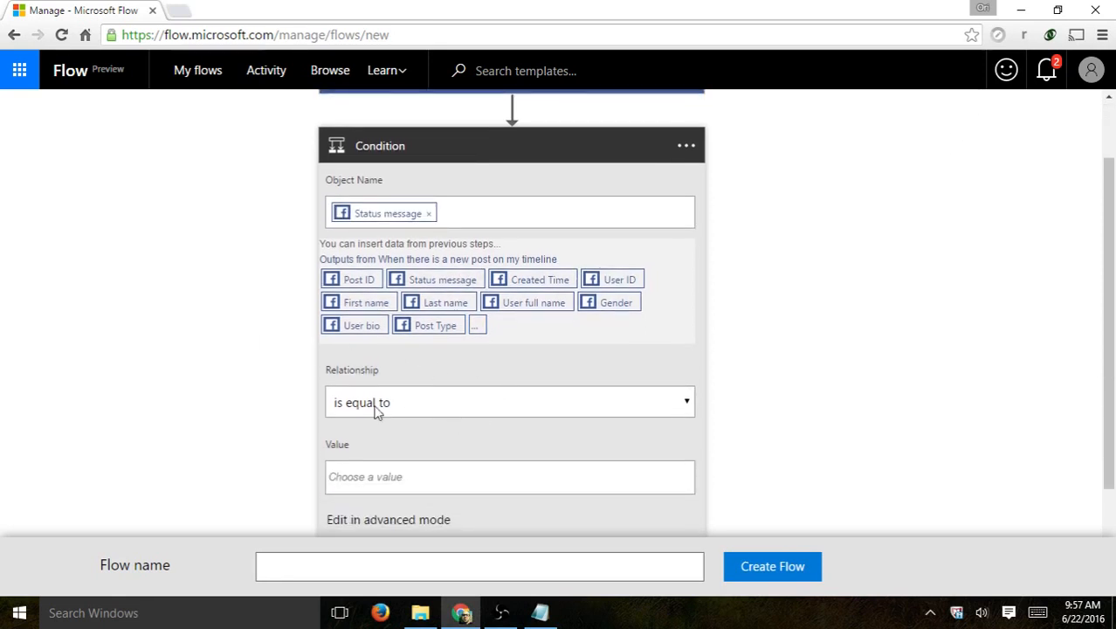
{"action": "scroll", "coordinate": [219, 359], "scroll_direction": "down", "scroll_amount": 1}
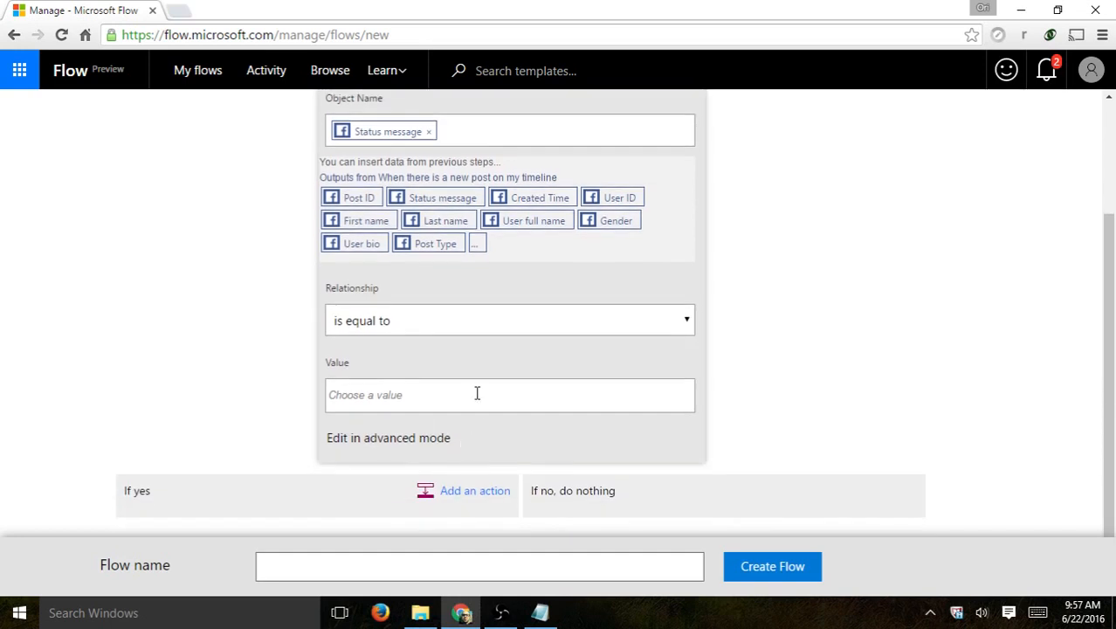
{"action": "left_click", "coordinate": [476, 391]}
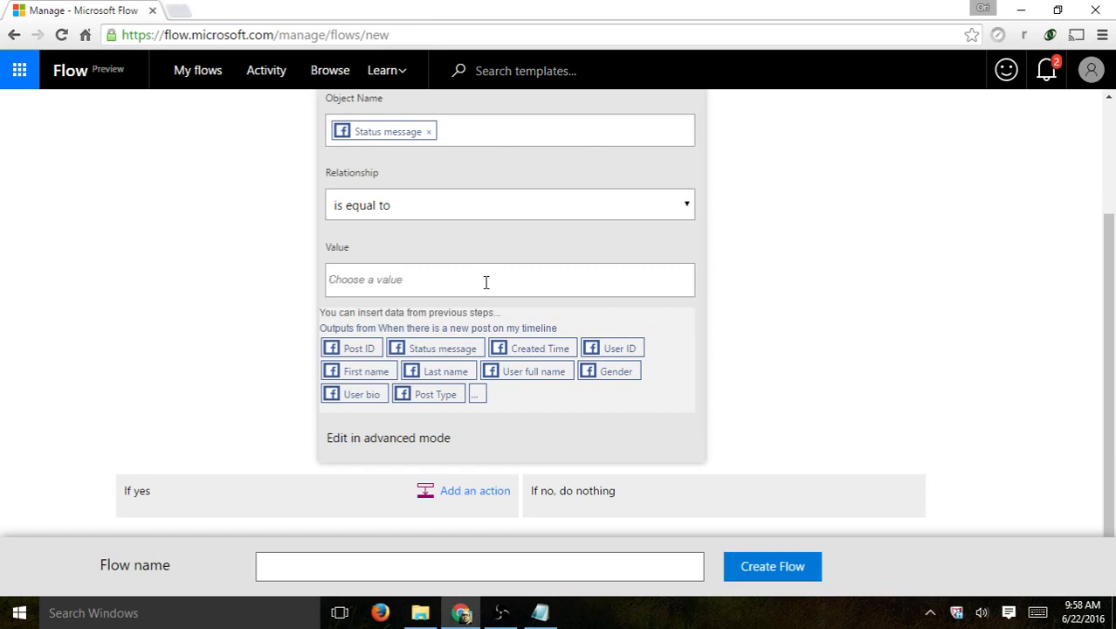
{"action": "type", "text": "h"}
{"action": "key", "text": "BackSpace"}
{"action": "type", "text": "happy"}
- Begin adding an action under the condition's If yes branch
{"action": "scroll", "coordinate": [738, 319], "scroll_direction": "down", "scroll_amount": 1}
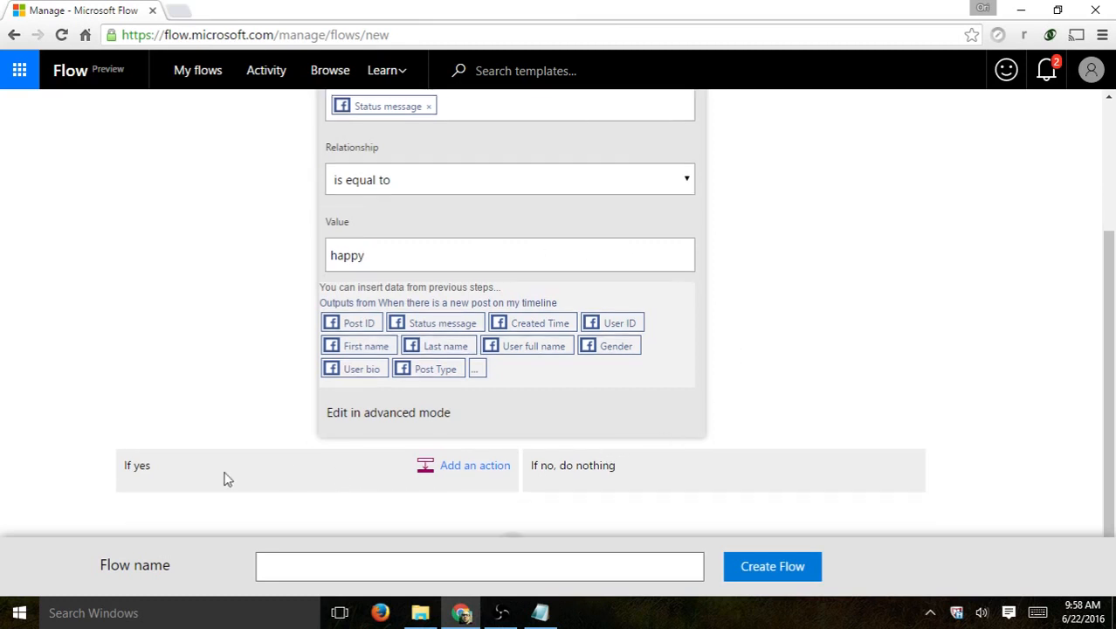
{"action": "scroll", "coordinate": [519, 236], "scroll_direction": "up", "scroll_amount": 2}
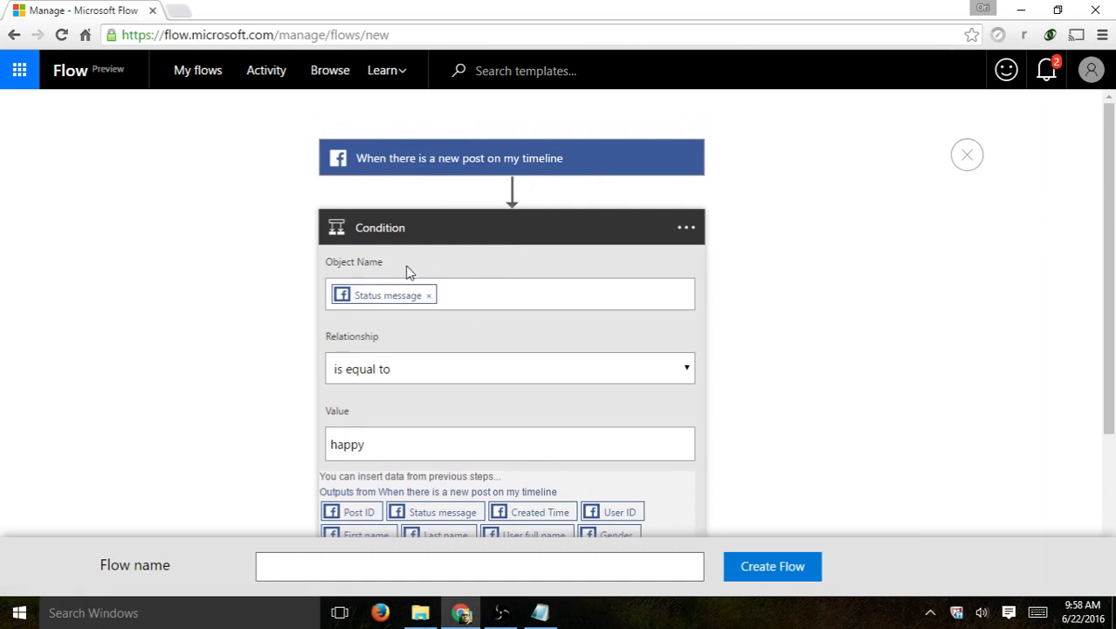
{"action": "scroll", "coordinate": [324, 356], "scroll_direction": "down", "scroll_amount": 1}
{"action": "scroll", "coordinate": [288, 354], "scroll_direction": "down", "scroll_amount": 1}
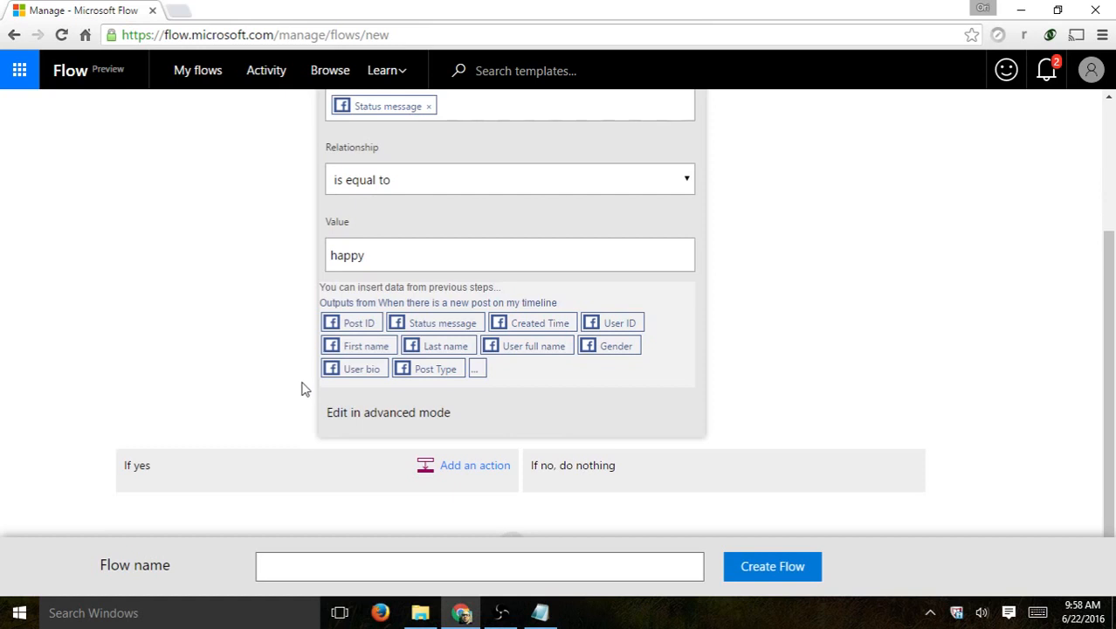
{"action": "left_click", "coordinate": [479, 468]}
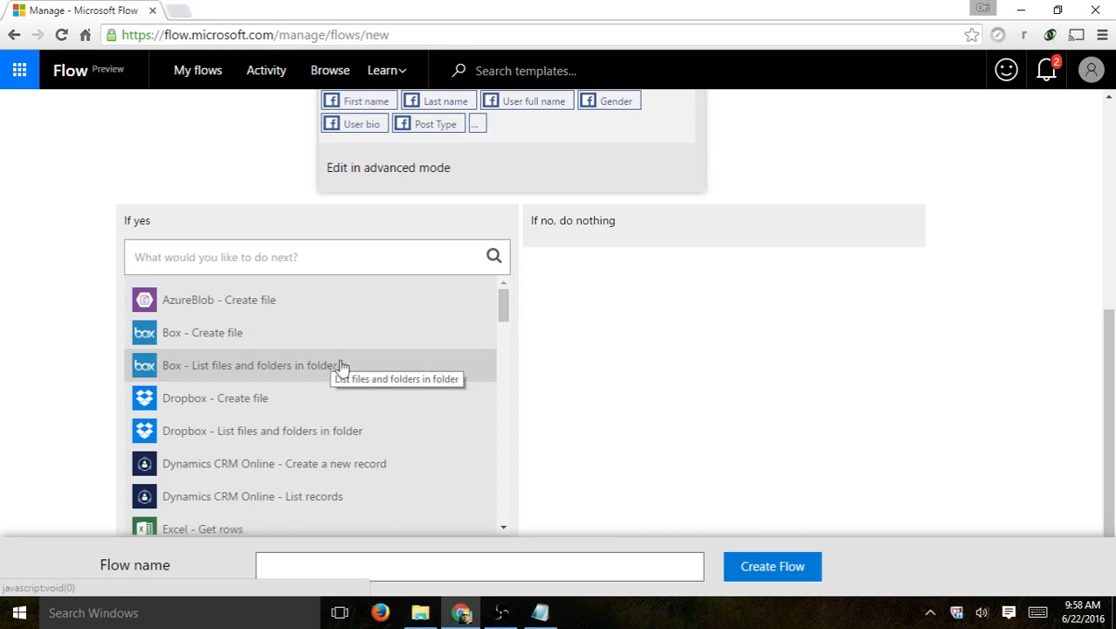
- Choose 'Mail - Send email' as the If yes action
{"action": "scroll", "coordinate": [354, 366], "scroll_direction": "down", "scroll_amount": 3}
{"action": "scroll", "coordinate": [355, 367], "scroll_direction": "down", "scroll_amount": 1}
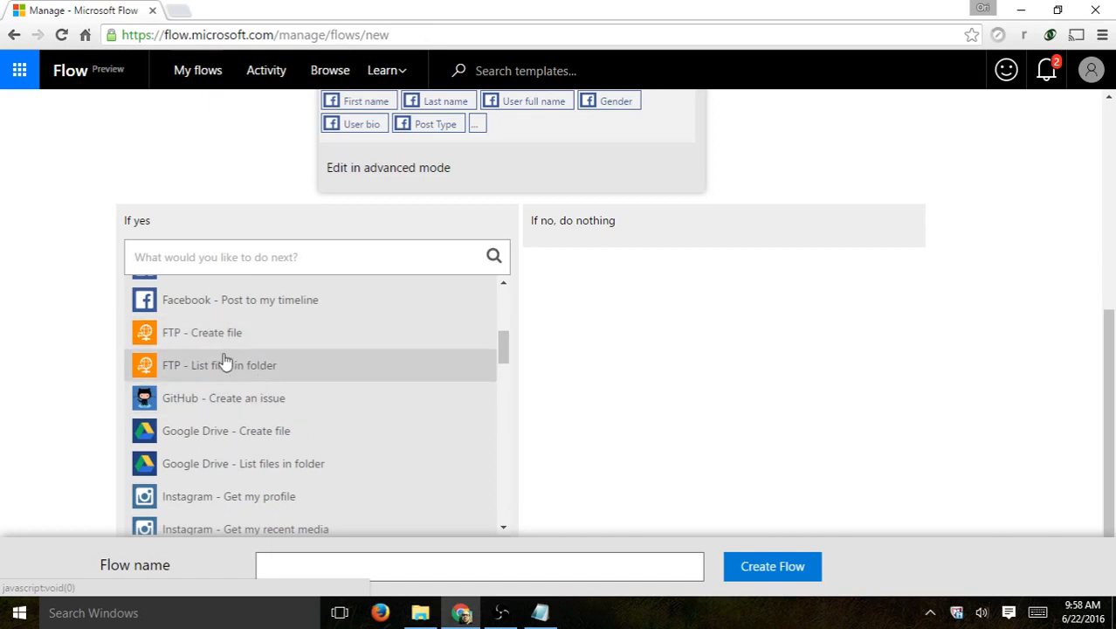
{"action": "scroll", "coordinate": [360, 375], "scroll_direction": "down", "scroll_amount": 1}
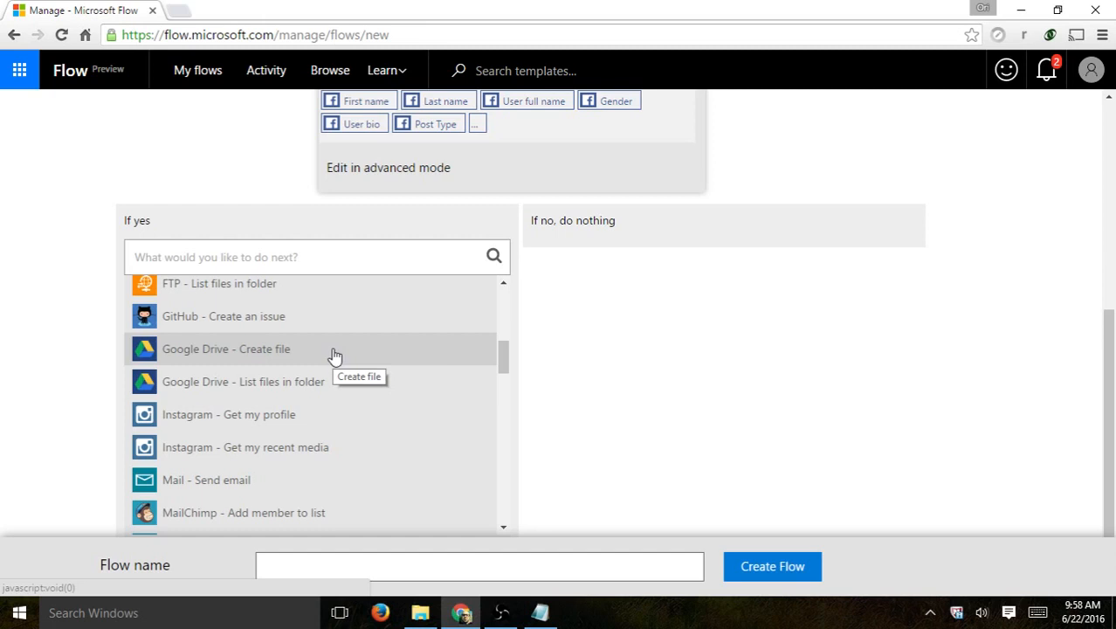
{"action": "scroll", "coordinate": [310, 366], "scroll_direction": "down", "scroll_amount": 1}
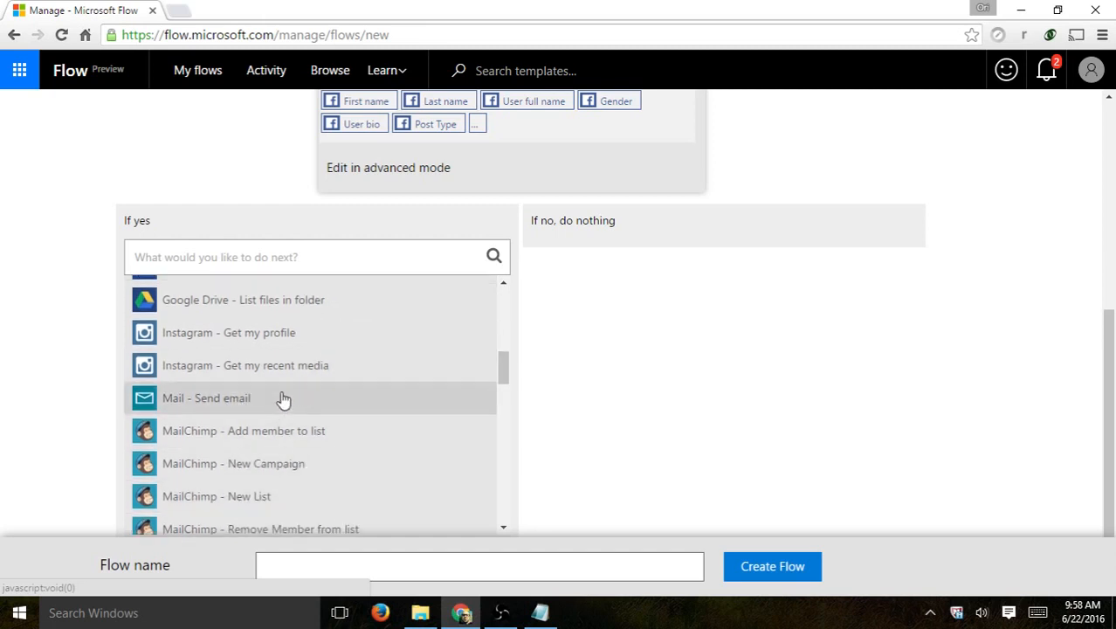
{"action": "left_click", "coordinate": [284, 400]}
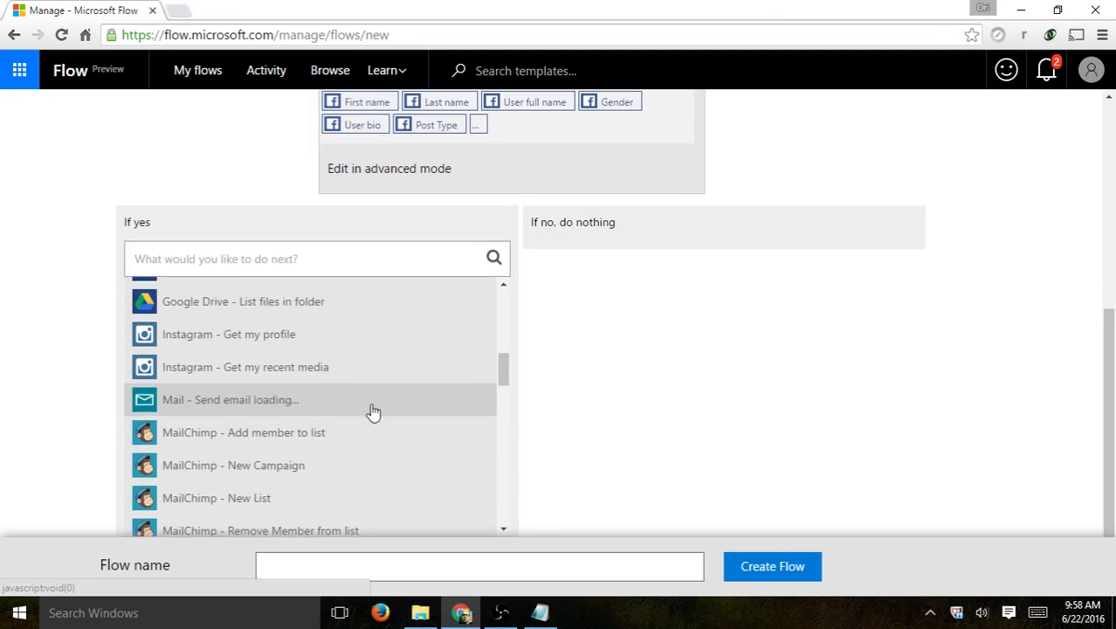
- Enter the recipient's e-mail address in the Send email To field
{"action": "left_click", "coordinate": [297, 277]}
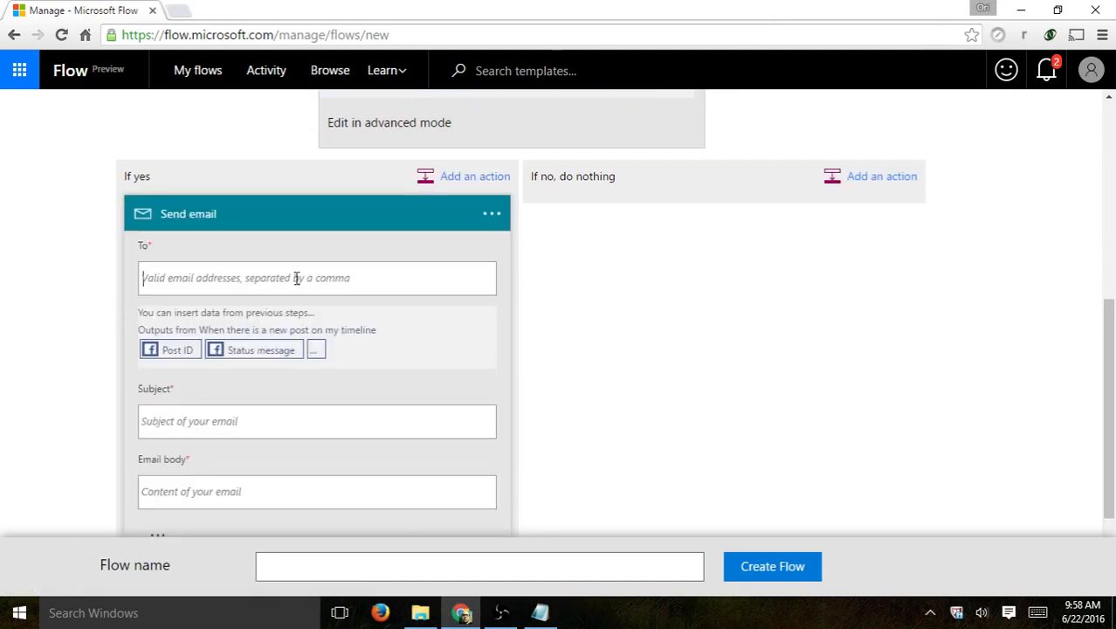
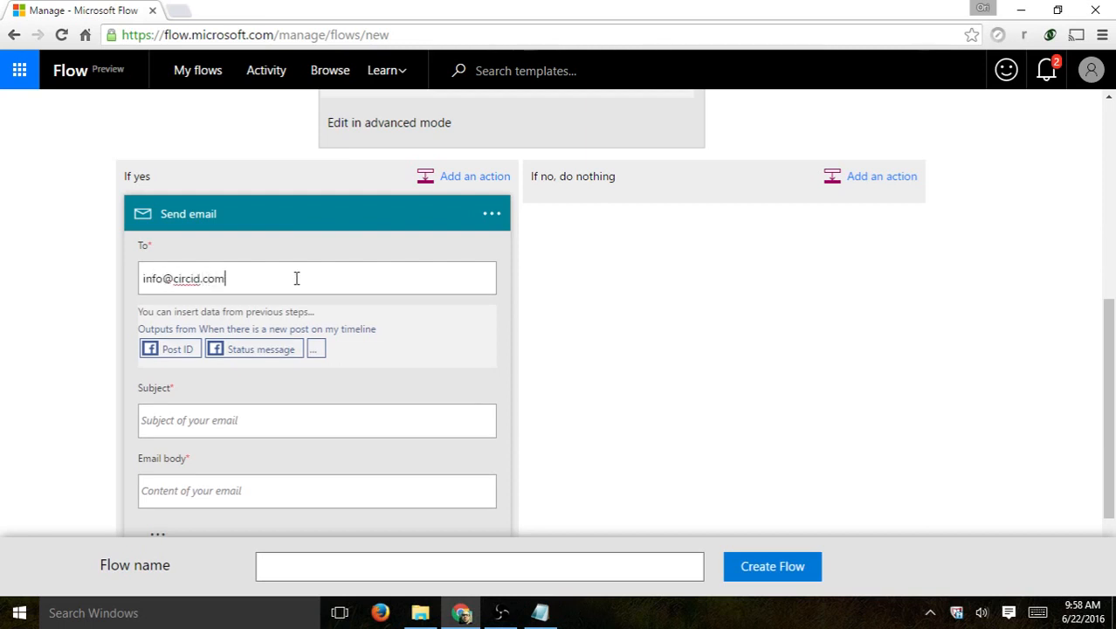
{"action": "scroll", "coordinate": [50, 328], "scroll_direction": "down", "scroll_amount": 1}
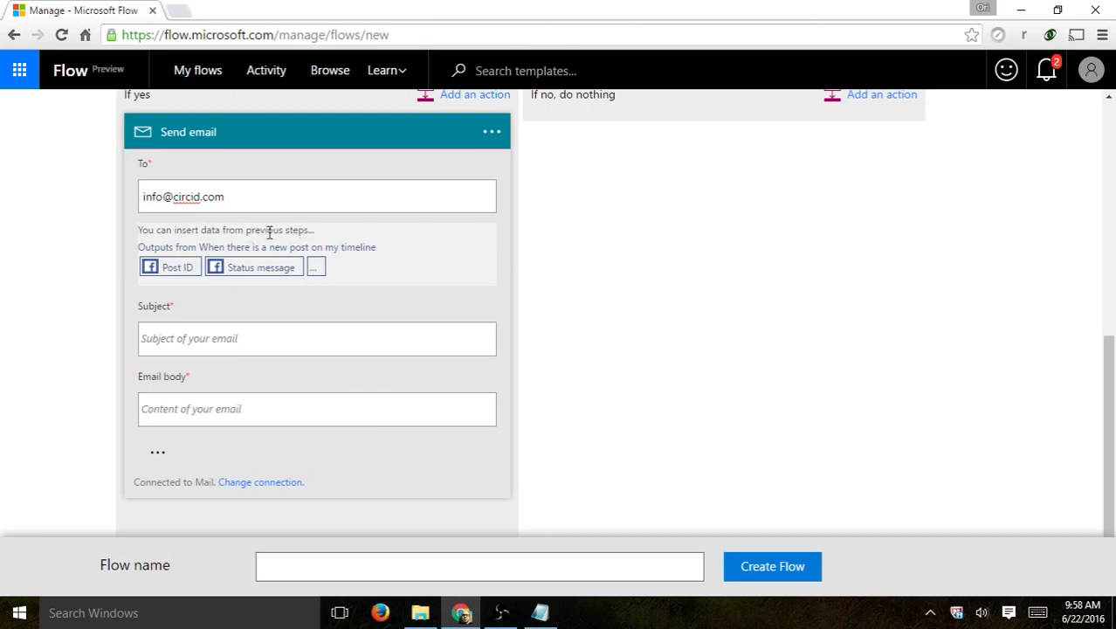
{"action": "left_click", "coordinate": [282, 276]}
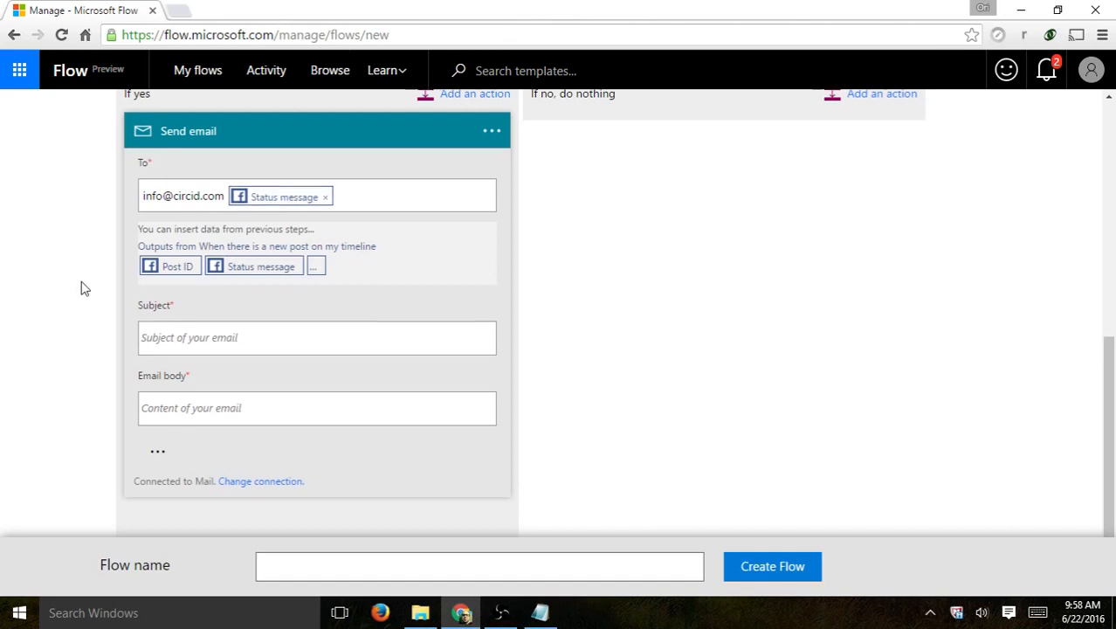
{"action": "scroll", "coordinate": [83, 287], "scroll_direction": "down", "scroll_amount": 1}
{"action": "left_click", "coordinate": [204, 321]}
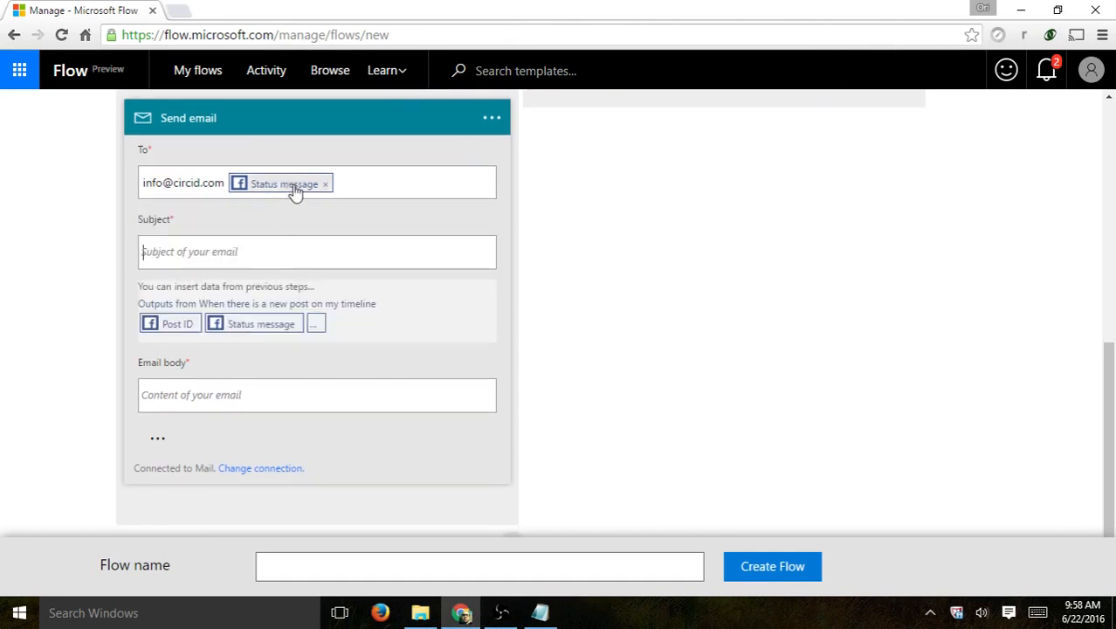
- Put the Status message token in the Email body and remove the stray one from To
{"action": "left_click", "coordinate": [264, 384]}
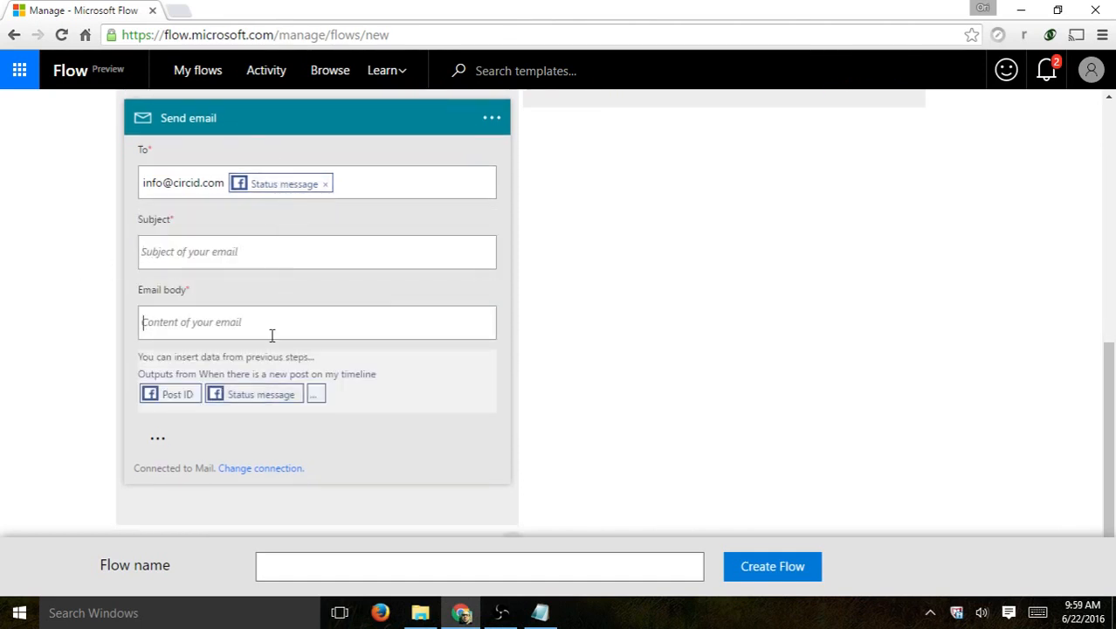
{"action": "left_click", "coordinate": [260, 396]}
{"action": "left_click", "coordinate": [325, 184]}
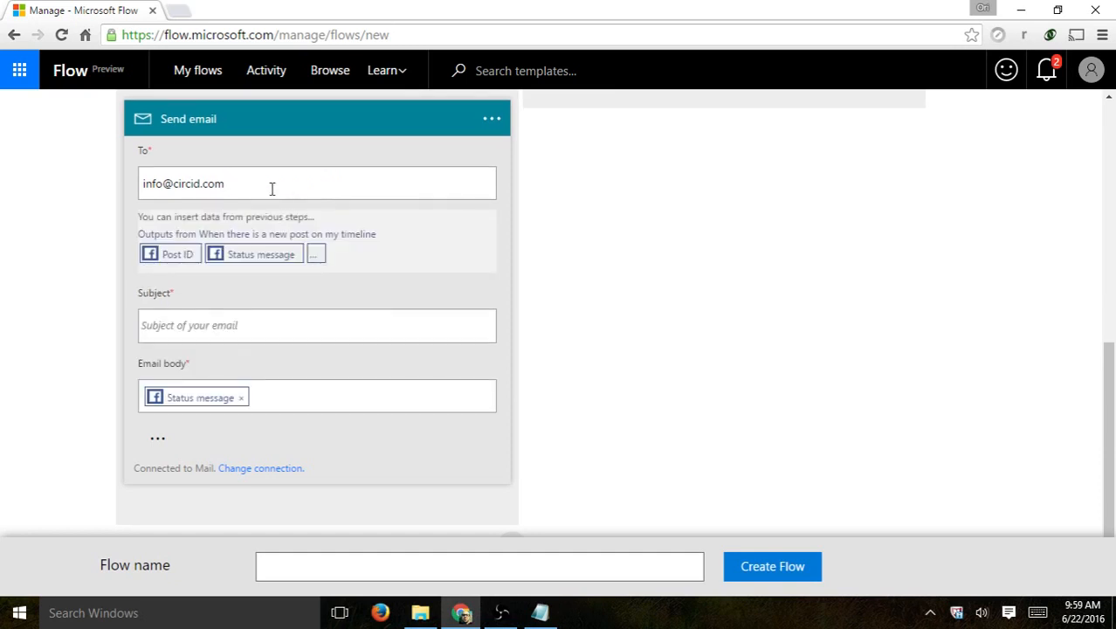
{"action": "left_click", "coordinate": [229, 326]}
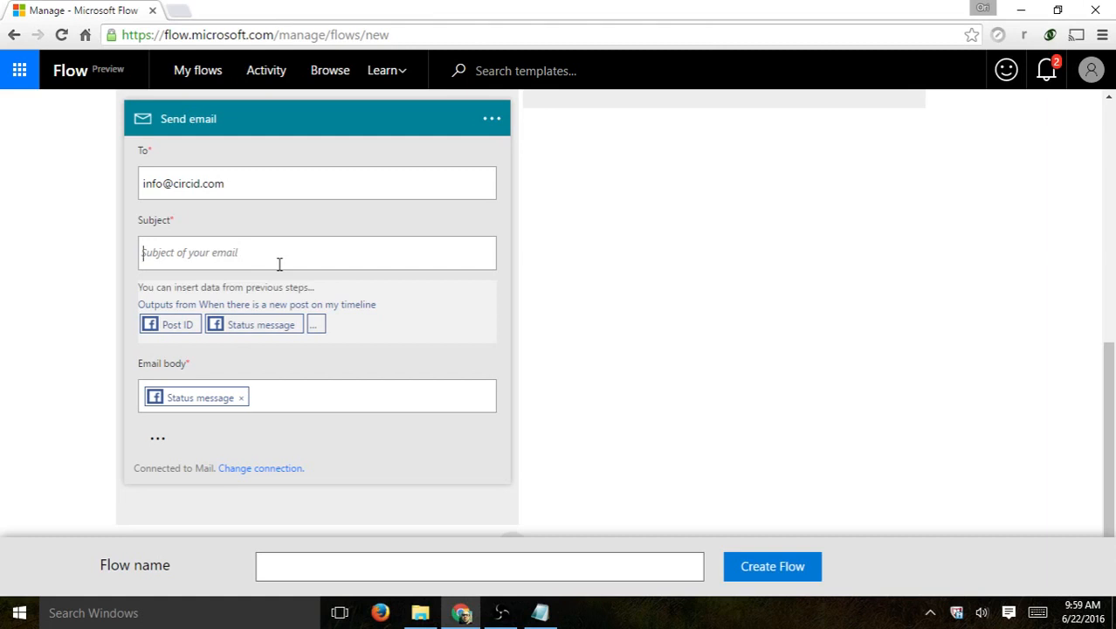
- Set the email subject to 'We have a new post with the word "happy"'
{"action": "type", "text": "We have a new"}
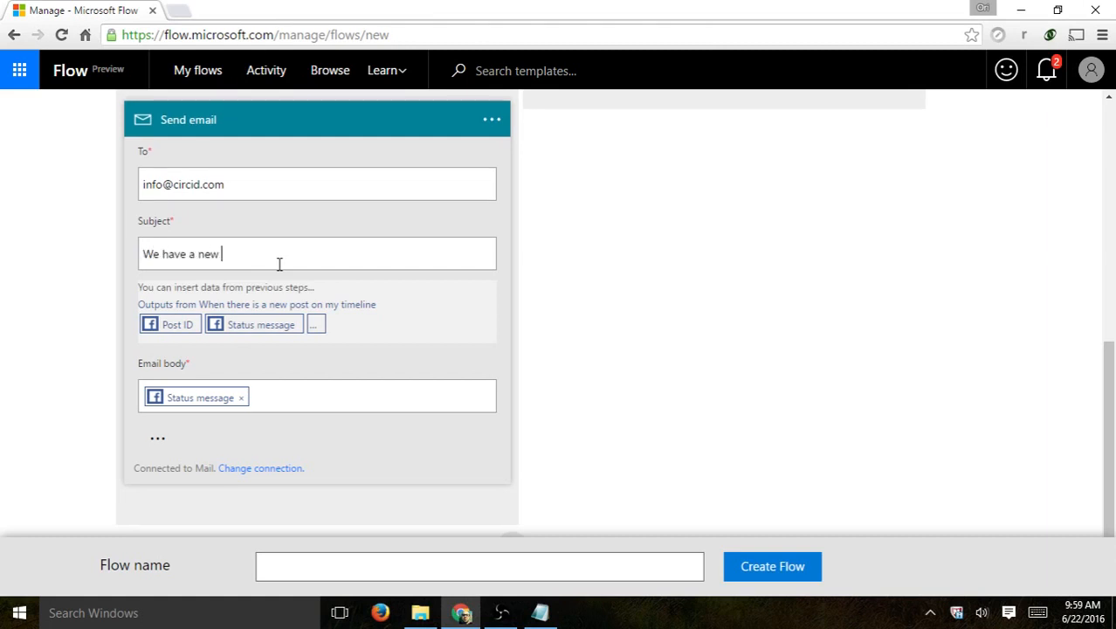
{"action": "type", "text": " post with the word \""}
{"action": "scroll", "coordinate": [643, 434], "scroll_direction": "up", "scroll_amount": 3}
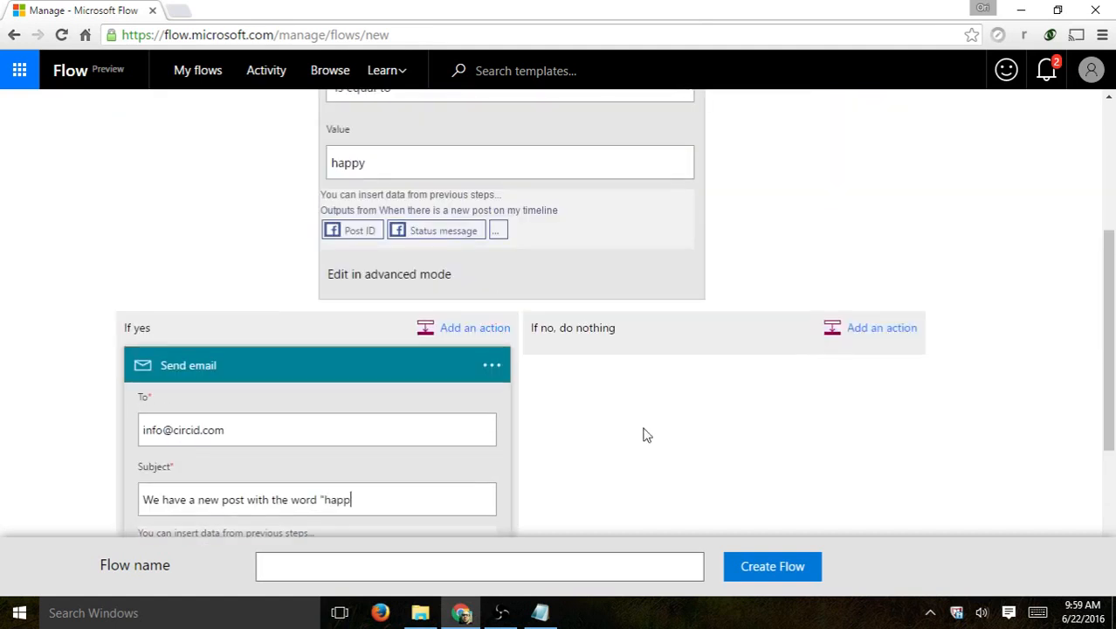
{"action": "scroll", "coordinate": [646, 434], "scroll_direction": "down", "scroll_amount": 3}
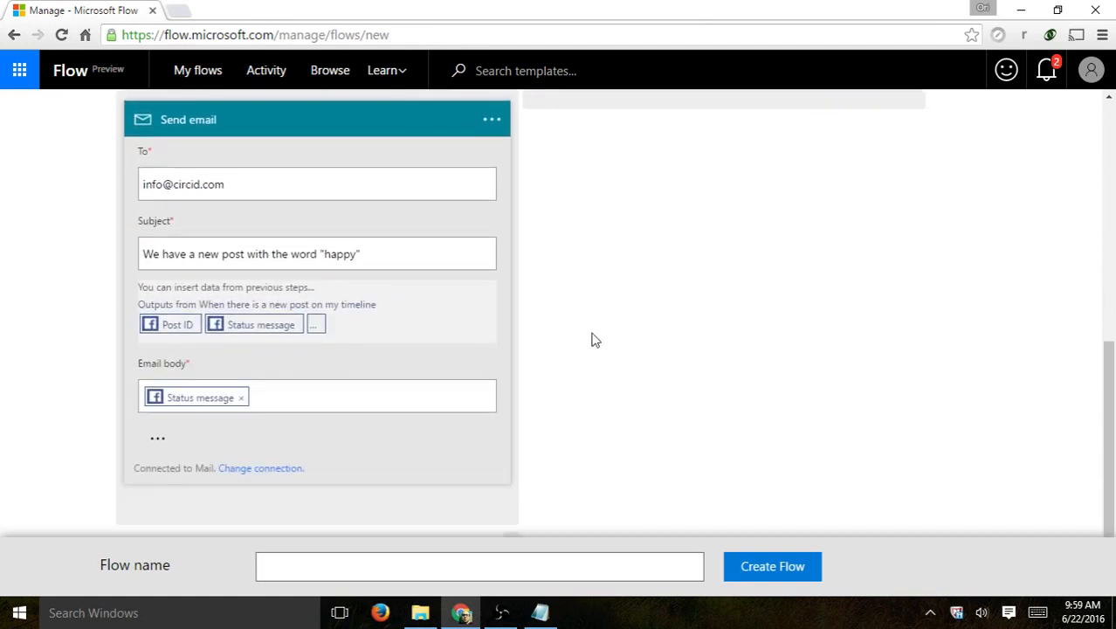
{"action": "left_click", "coordinate": [495, 569]}
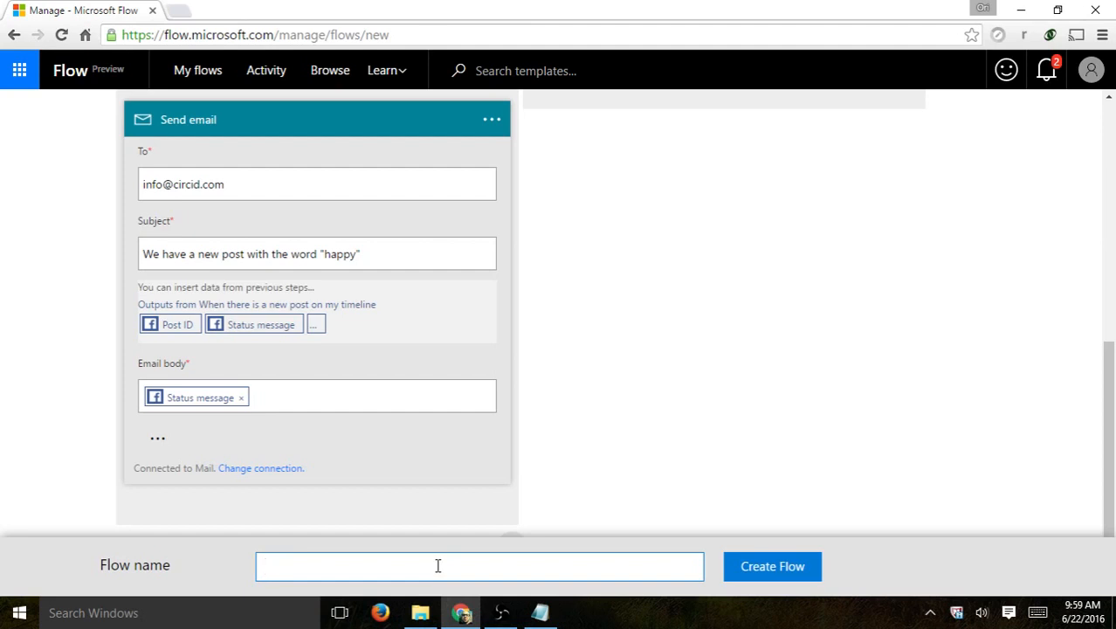
- Name the flow 'Facebook post has word happy in it - send myself an email' and create it
{"action": "type", "text": "Faceboook "}
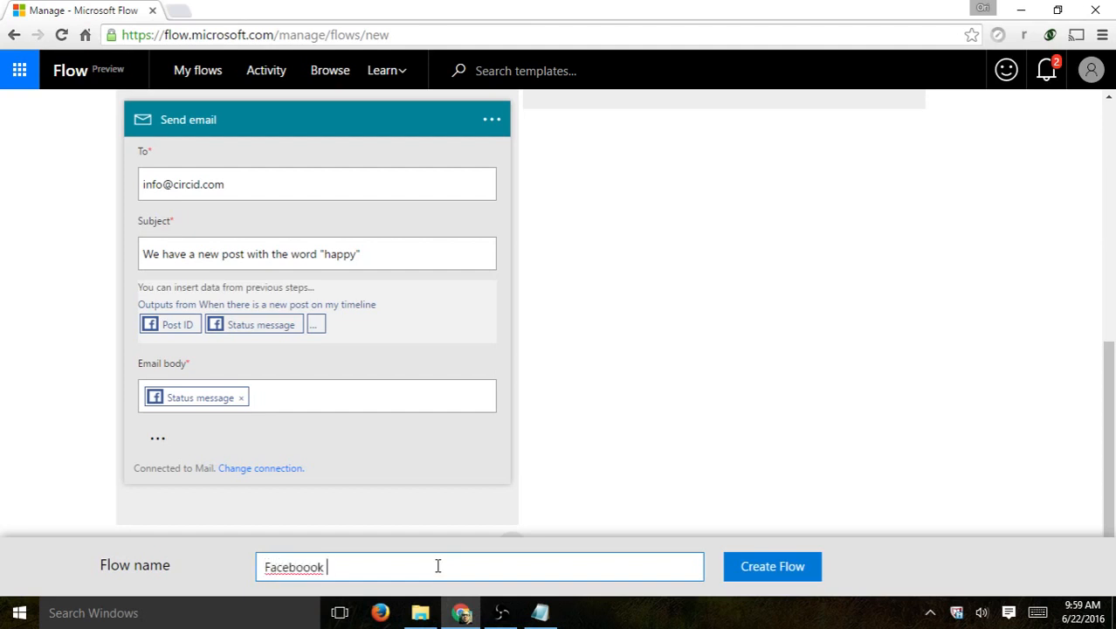
{"action": "type", "text": "p"}
{"action": "key", "text": "BackSpace"}
{"action": "key", "text": "BackSpace"}
{"action": "key", "text": "BackSpace"}
{"action": "key", "text": "BackSpace"}
{"action": "type", "text": "hap"}
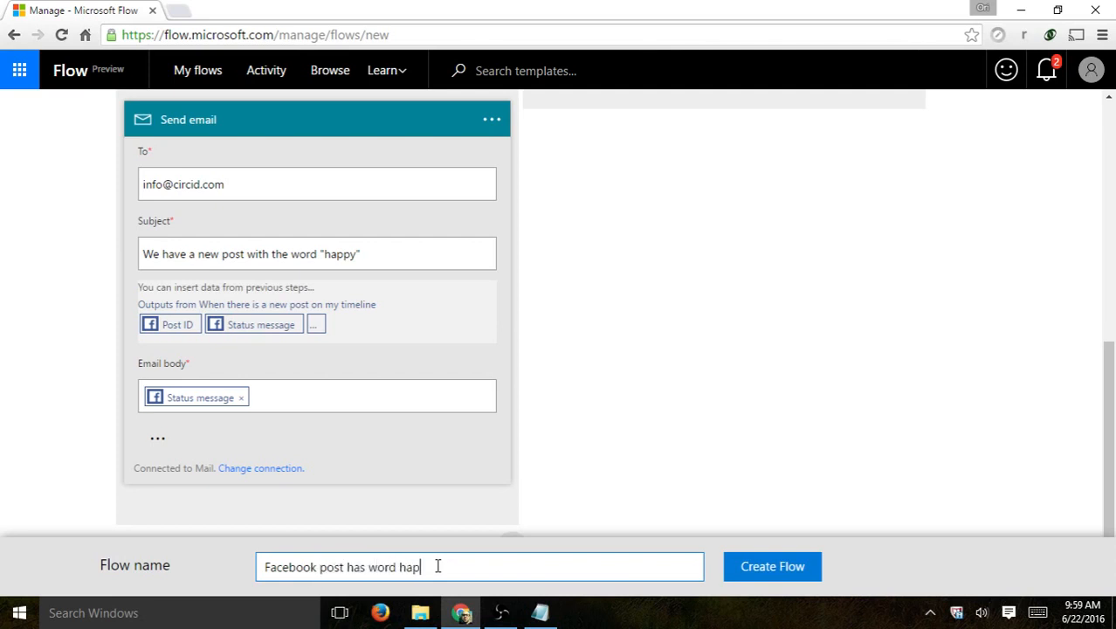
{"action": "type", "text": "py in it - send myself an email"}
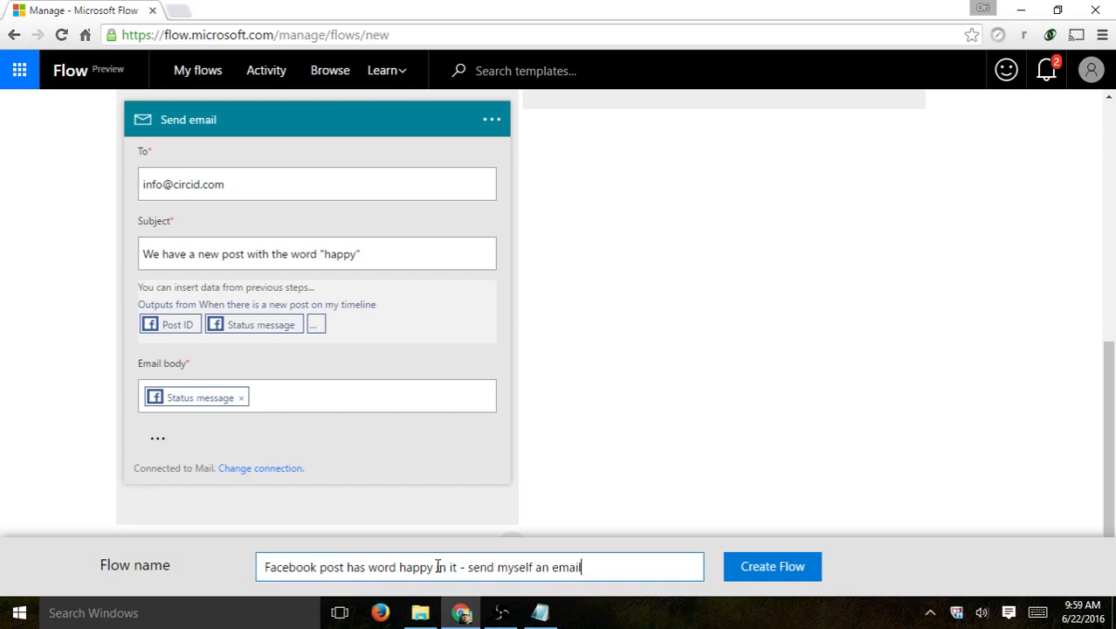
{"action": "left_click", "coordinate": [747, 578]}
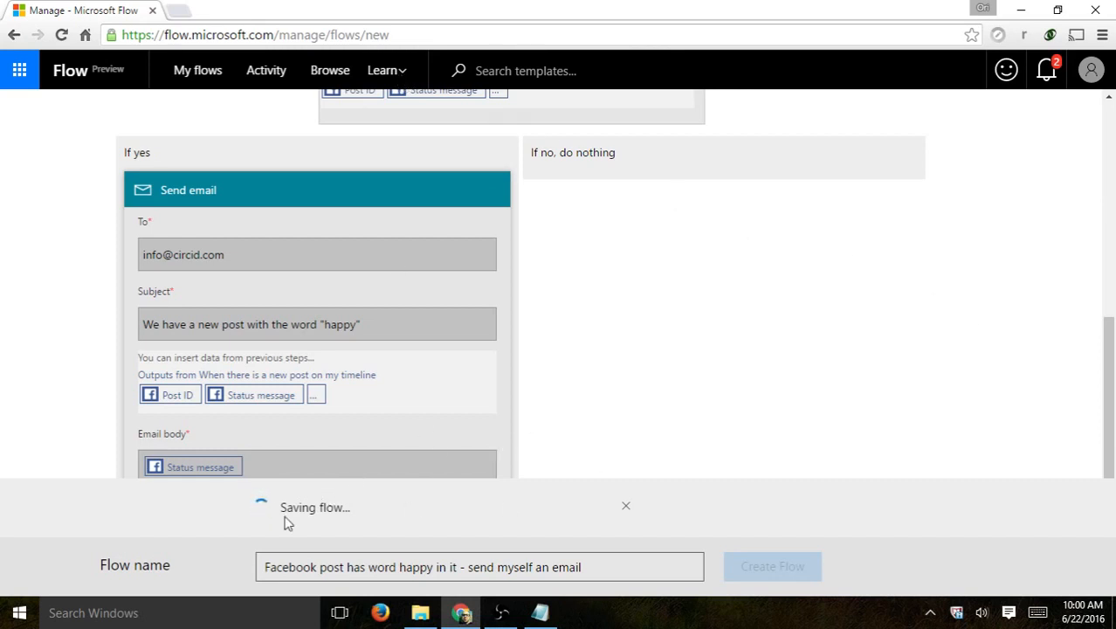
- Open the Browse template gallery in a new browser tab
{"action": "right_click", "coordinate": [332, 73]}
{"action": "left_click", "coordinate": [346, 81]}
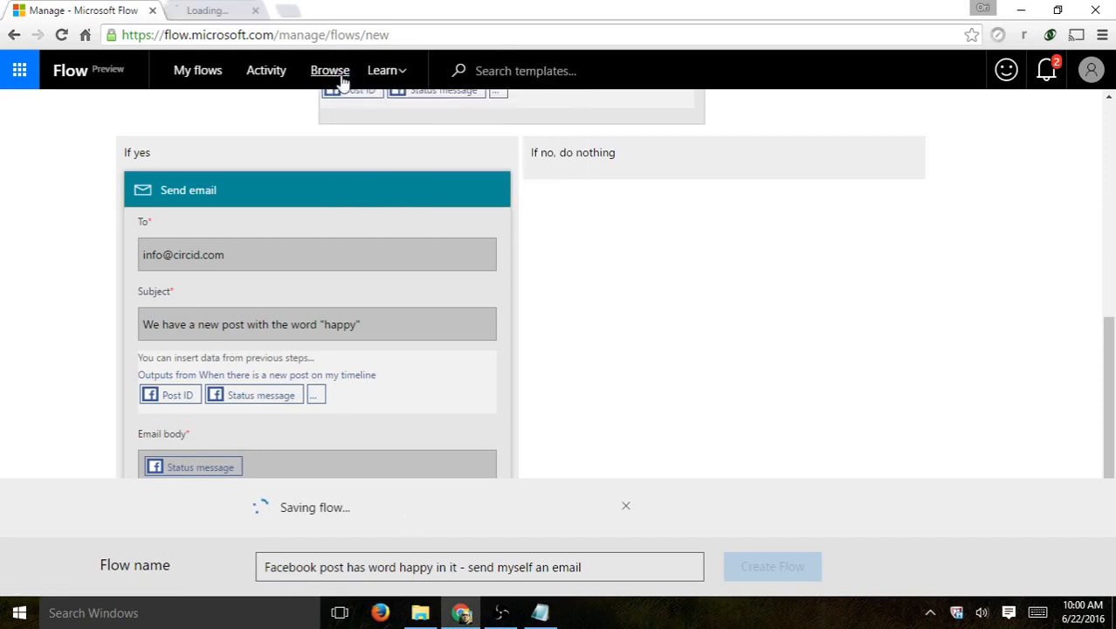
{"action": "left_click", "coordinate": [249, 13]}
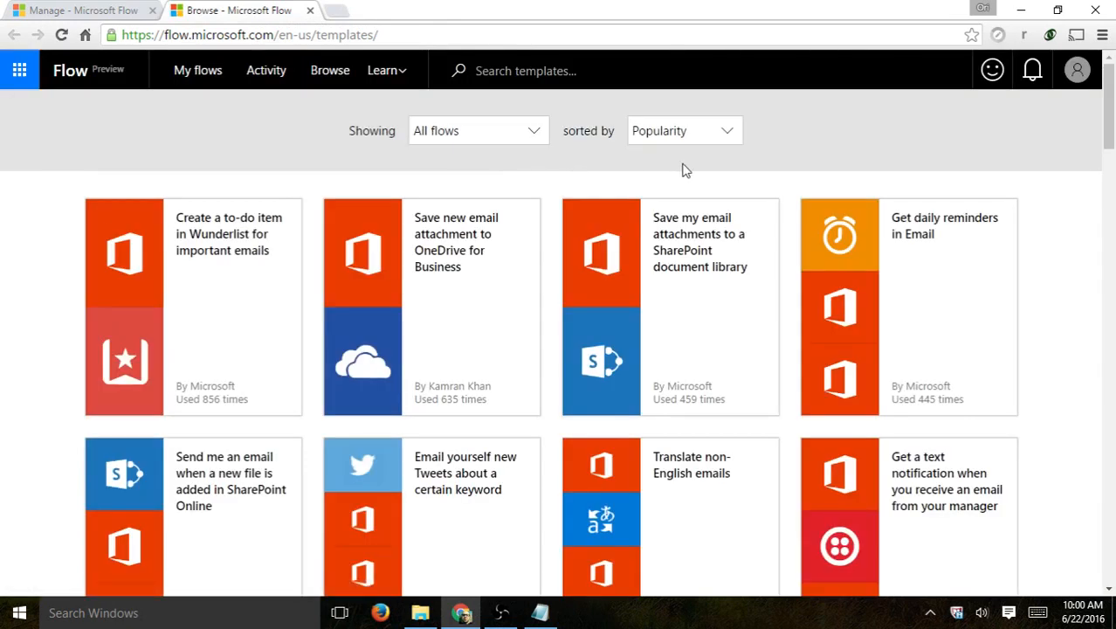
- Browse the template gallery, keeping the All flows category
{"action": "left_click", "coordinate": [524, 136]}
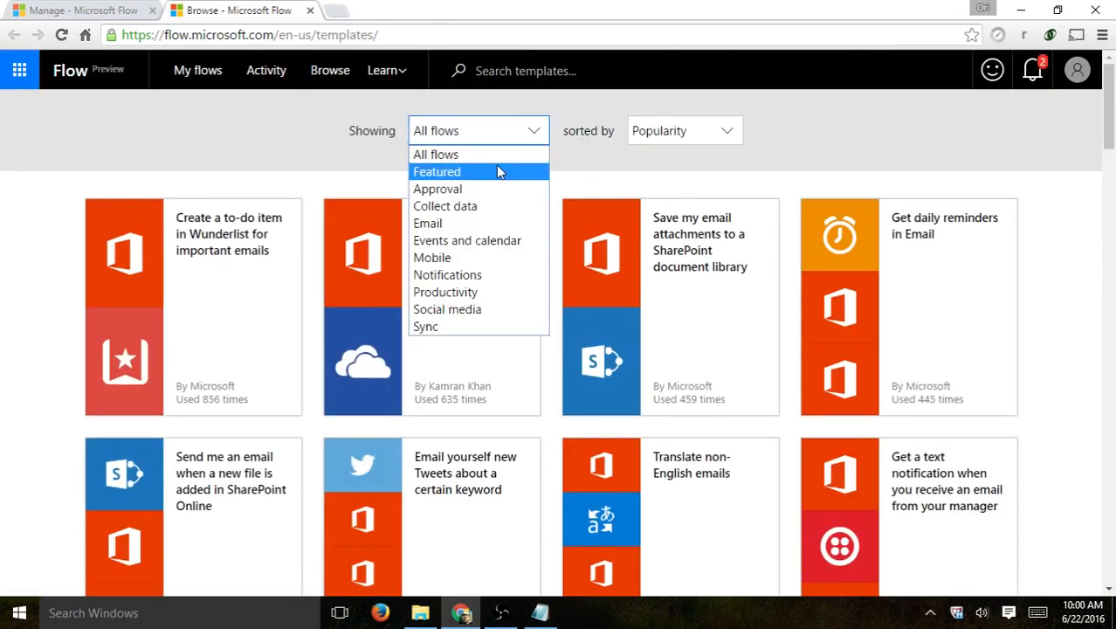
{"action": "left_click", "coordinate": [303, 134]}
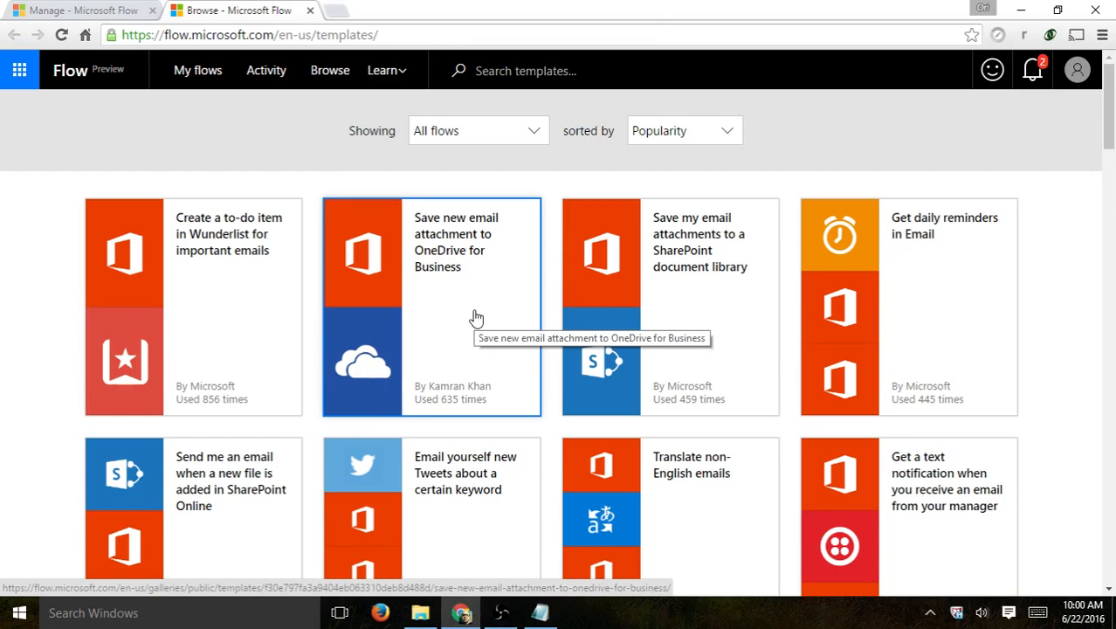
{"action": "scroll", "coordinate": [1031, 196], "scroll_direction": "down", "scroll_amount": 2}
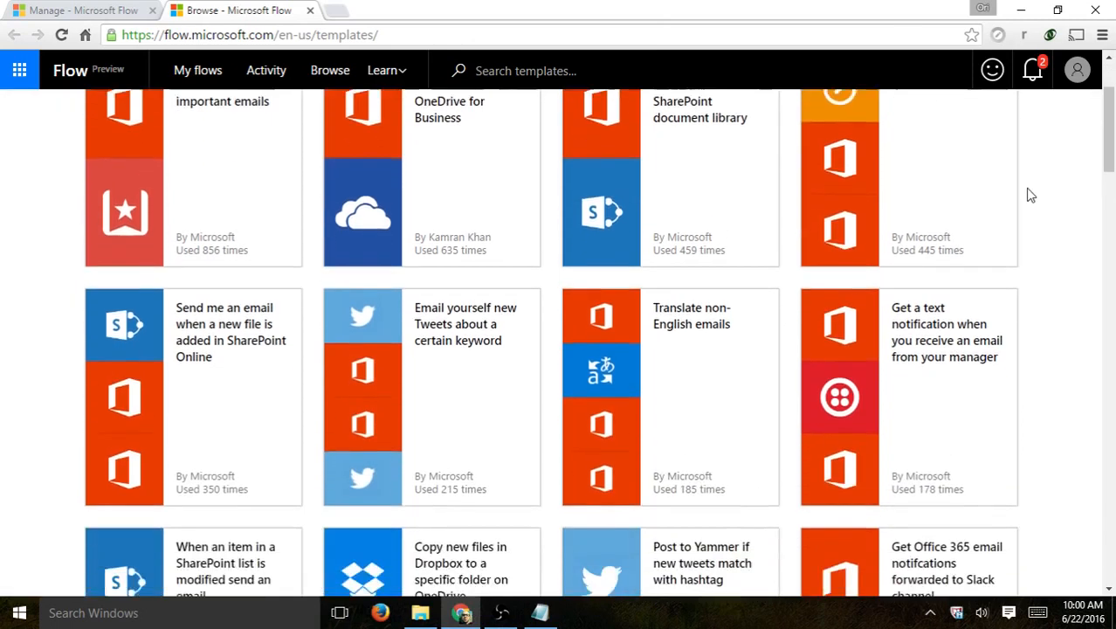
{"action": "scroll", "coordinate": [1030, 195], "scroll_direction": "down", "scroll_amount": 3}
{"action": "scroll", "coordinate": [1030, 196], "scroll_direction": "up", "scroll_amount": 1}
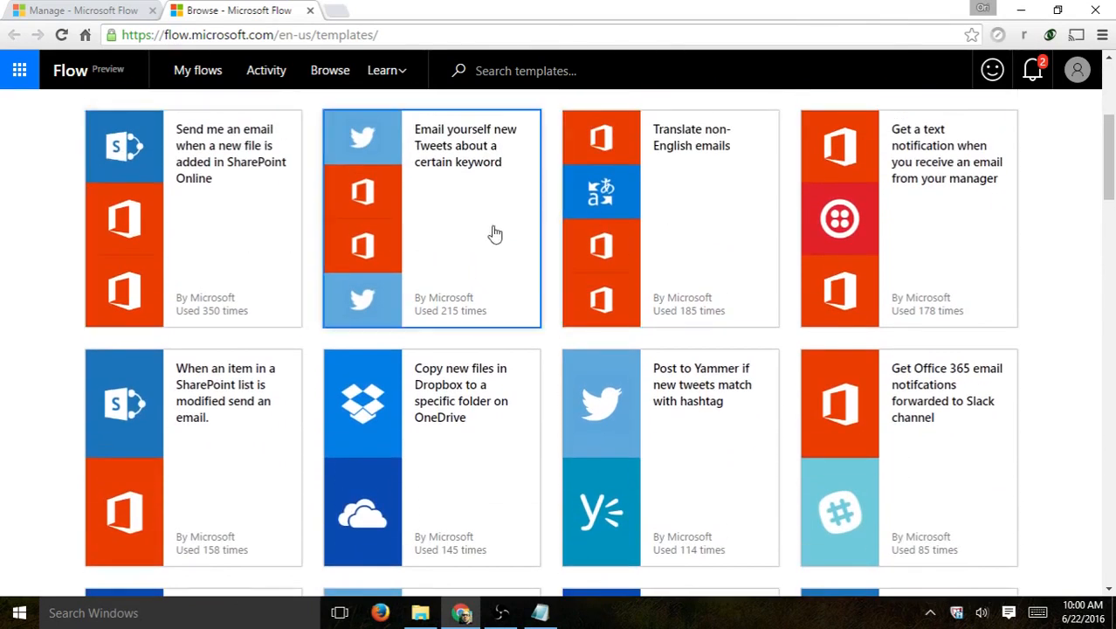
{"action": "scroll", "coordinate": [368, 394], "scroll_direction": "down", "scroll_amount": 5}
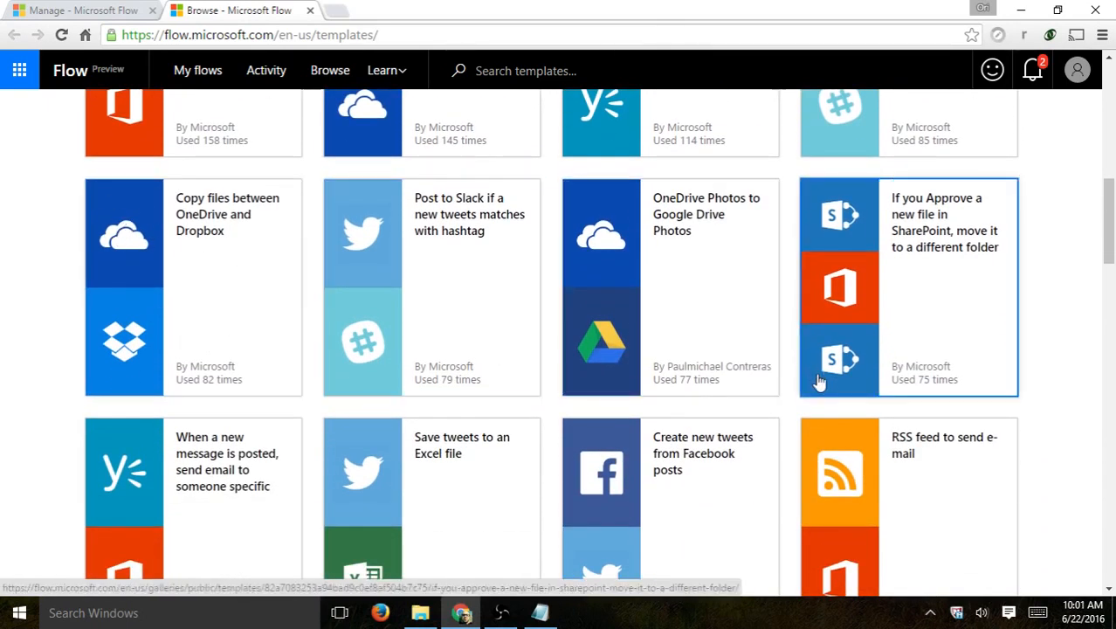
{"action": "scroll", "coordinate": [732, 323], "scroll_direction": "down", "scroll_amount": 1}
{"action": "scroll", "coordinate": [689, 259], "scroll_direction": "down", "scroll_amount": 1}
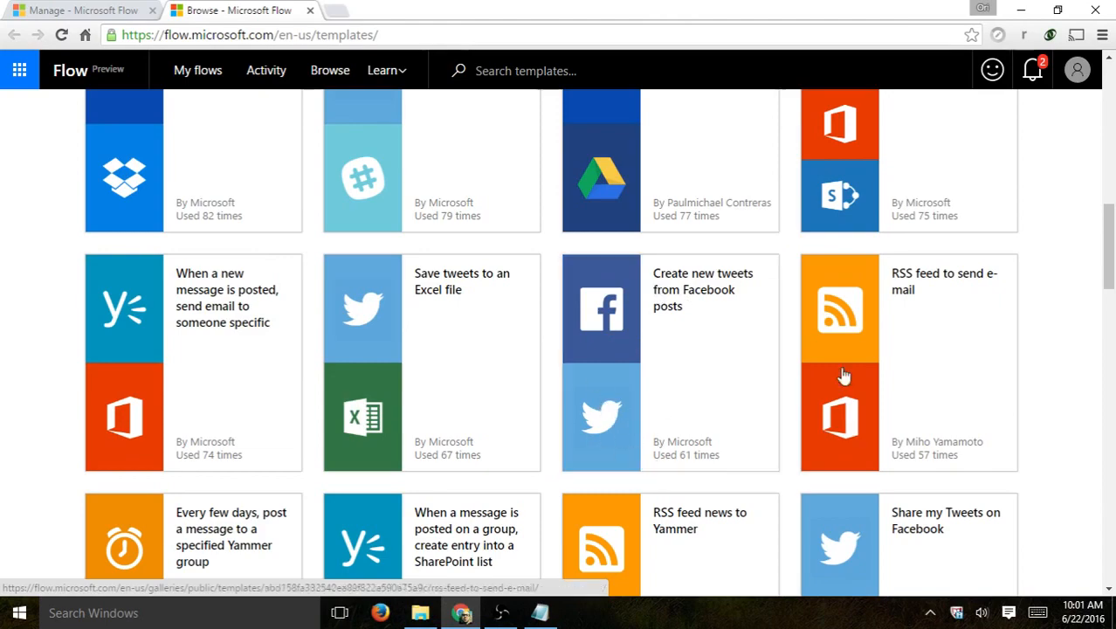
{"action": "scroll", "coordinate": [1046, 294], "scroll_direction": "down", "scroll_amount": 4}
{"action": "scroll", "coordinate": [1048, 295], "scroll_direction": "down", "scroll_amount": 5}
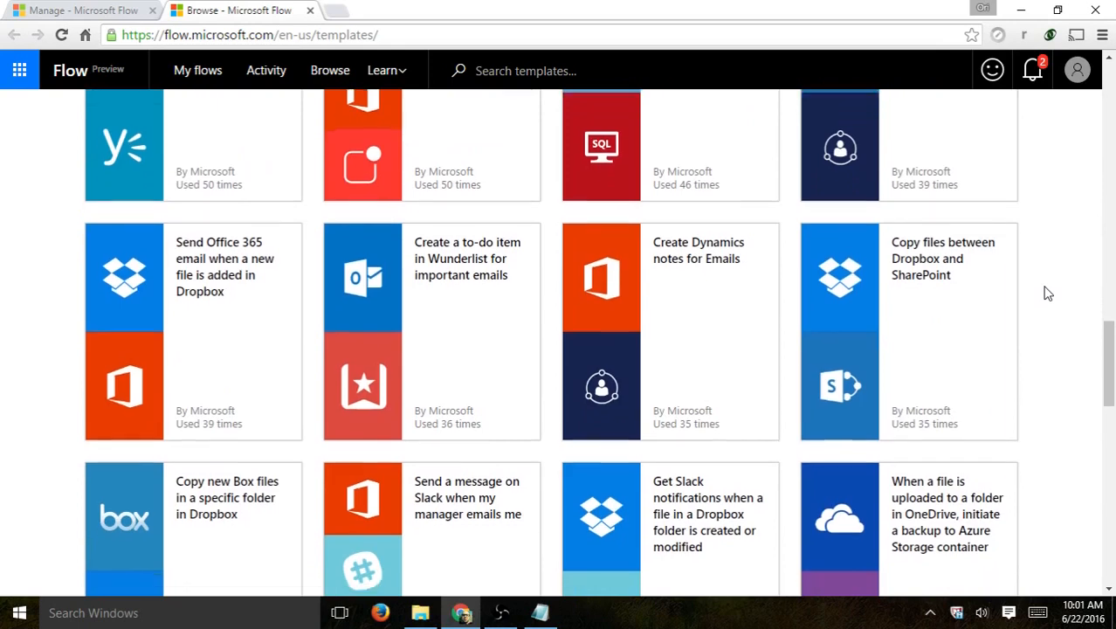
{"action": "scroll", "coordinate": [1048, 294], "scroll_direction": "down", "scroll_amount": 5}
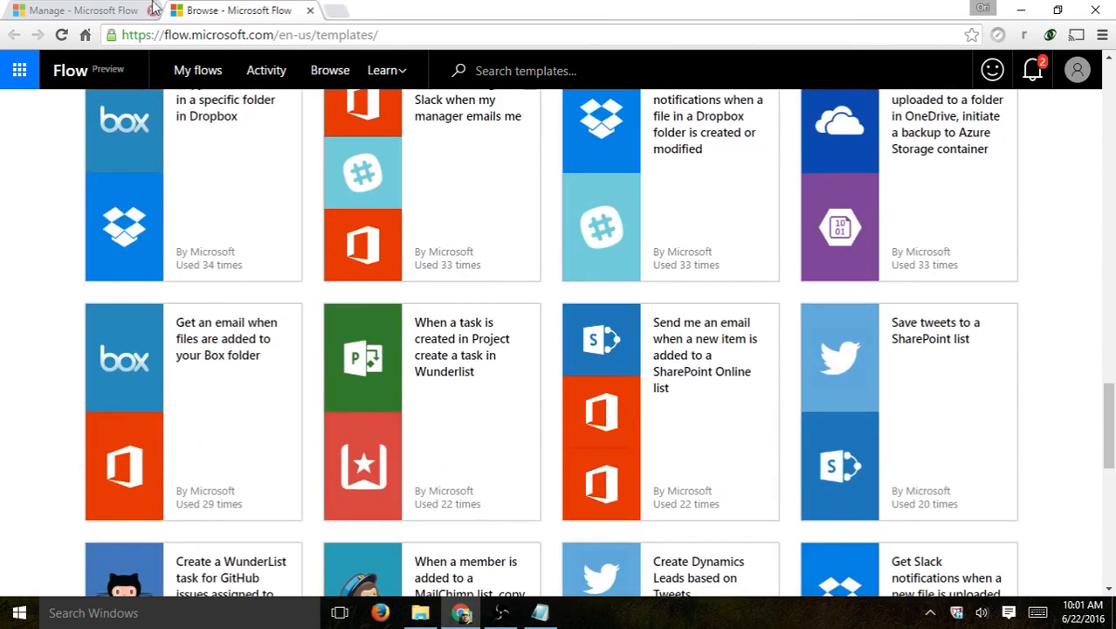
- Return to the saved flow's tab and click Done on the flow-created message
{"action": "left_click", "coordinate": [124, 9]}
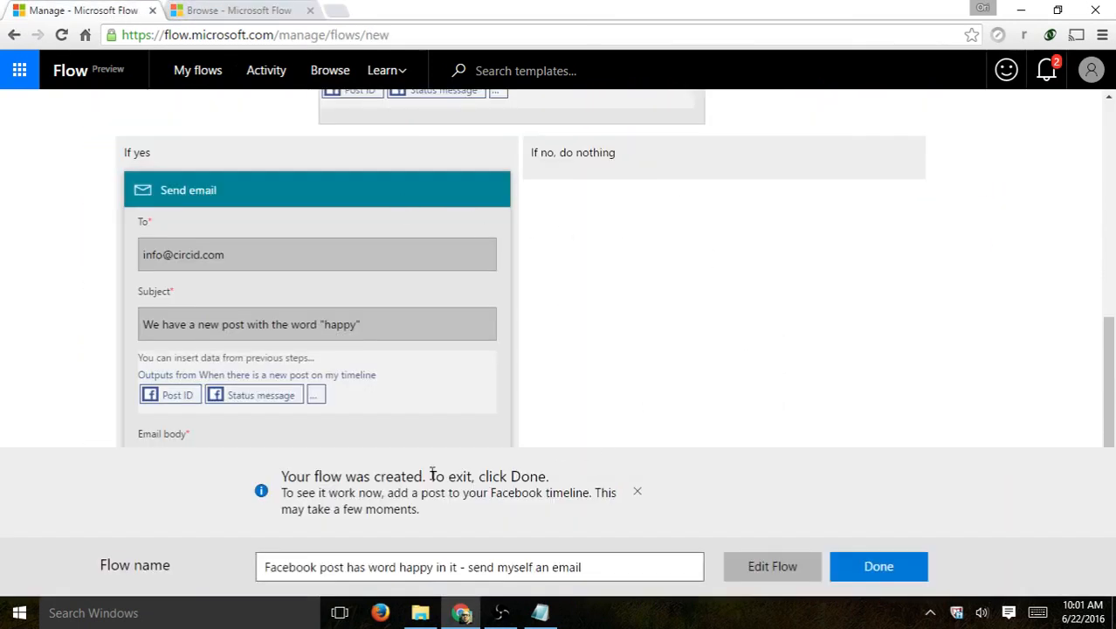
{"action": "left_click_drag", "start_coordinate": [296, 477], "coordinate": [522, 477]}
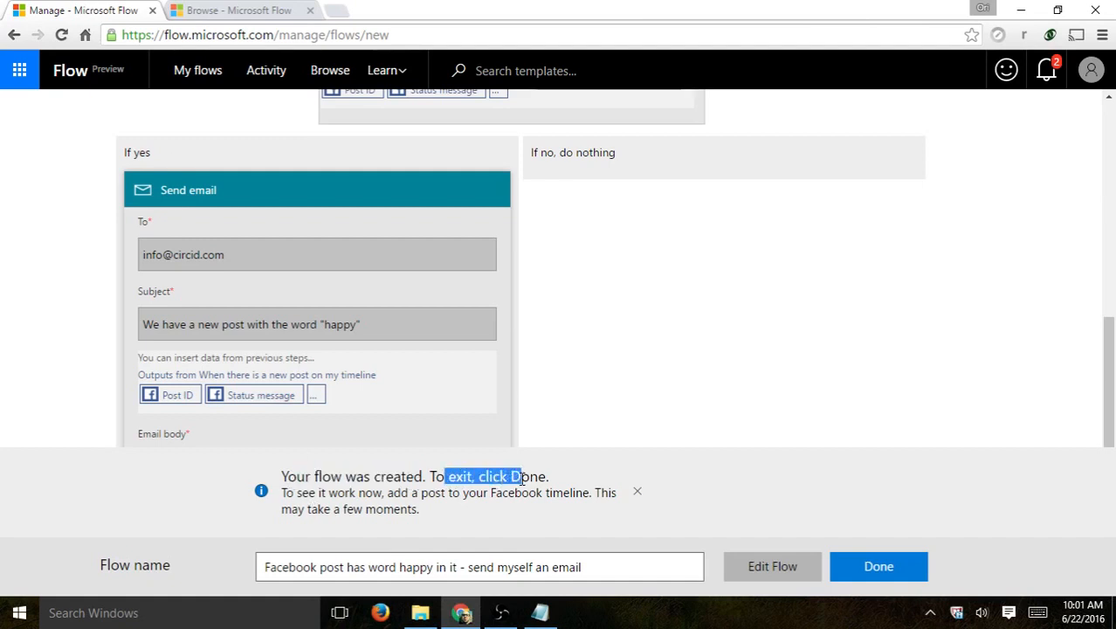
{"action": "left_click", "coordinate": [879, 567]}
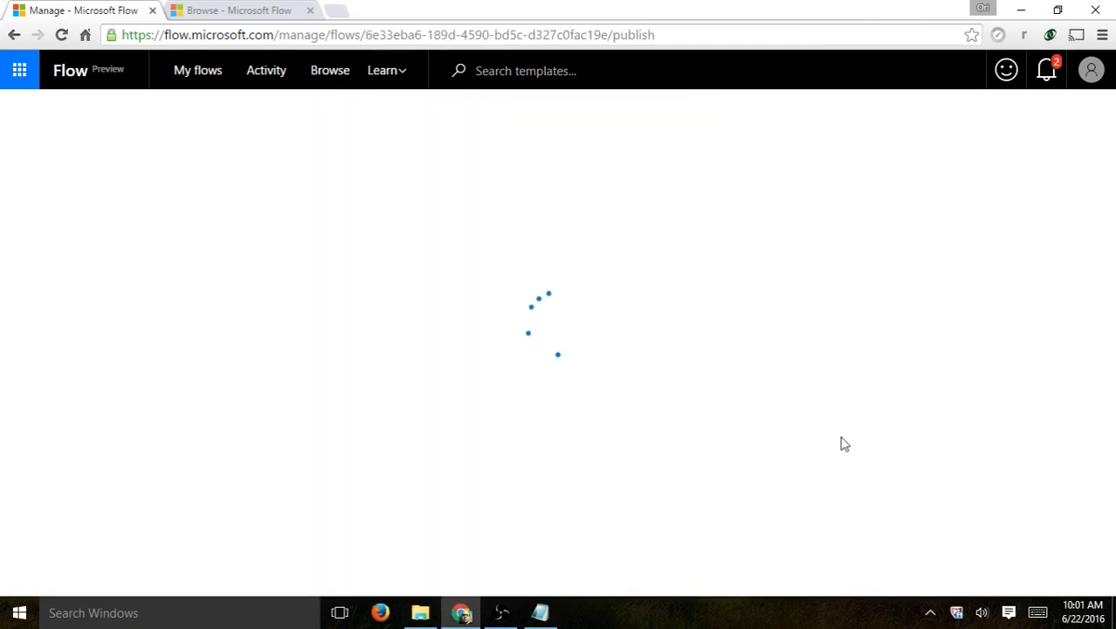
- Open My flows to confirm the new Facebook 'happy' post email flow is listed and On
{"action": "scroll", "coordinate": [844, 278], "scroll_direction": "down", "scroll_amount": 1}
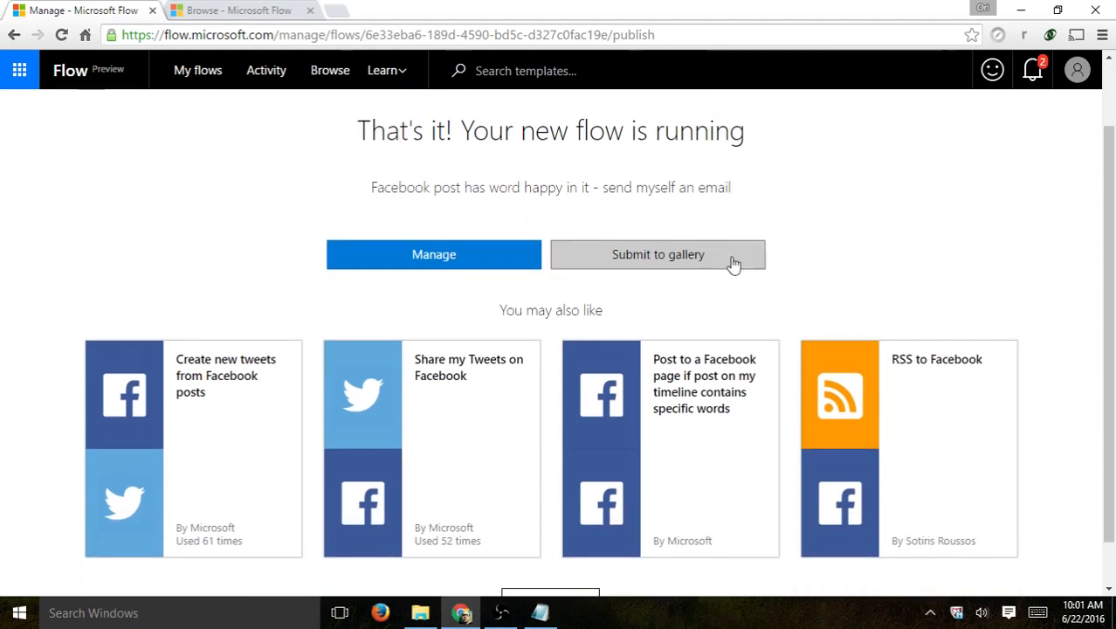
{"action": "scroll", "coordinate": [834, 273], "scroll_direction": "up", "scroll_amount": 1}
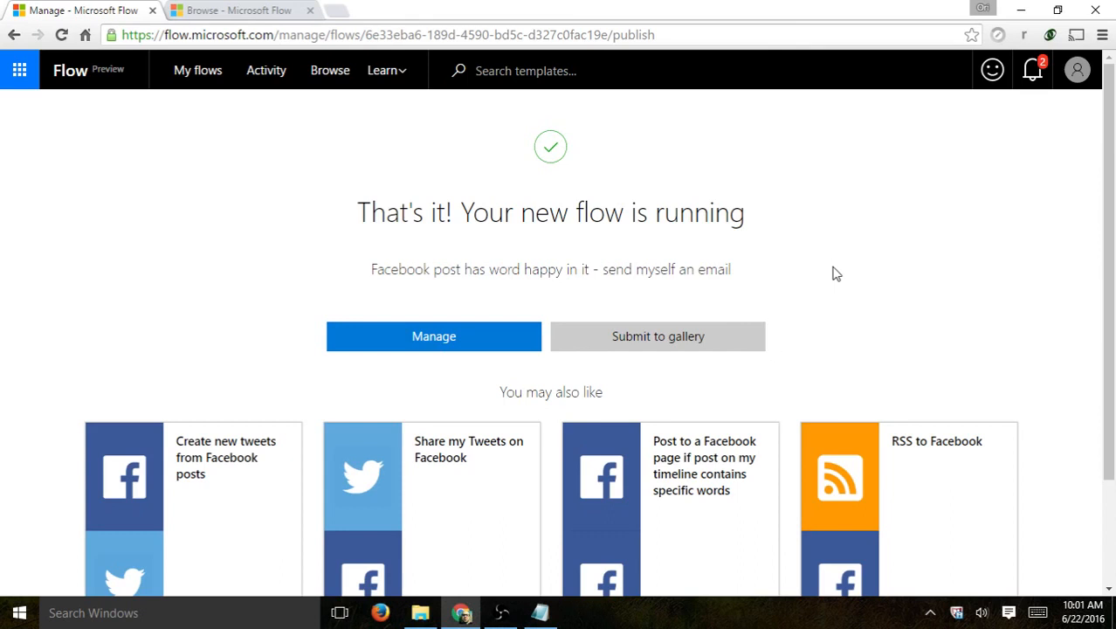
{"action": "left_click", "coordinate": [466, 339]}
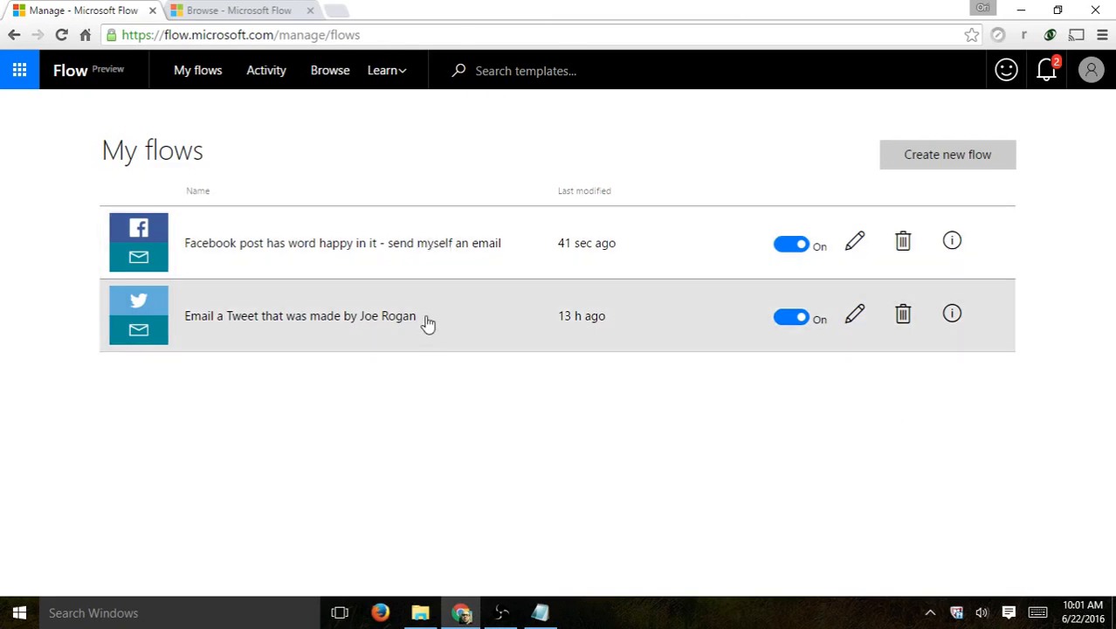
- Open the older tweet-emailing flow, return to My flows, and view its run history
{"action": "left_click", "coordinate": [427, 323]}
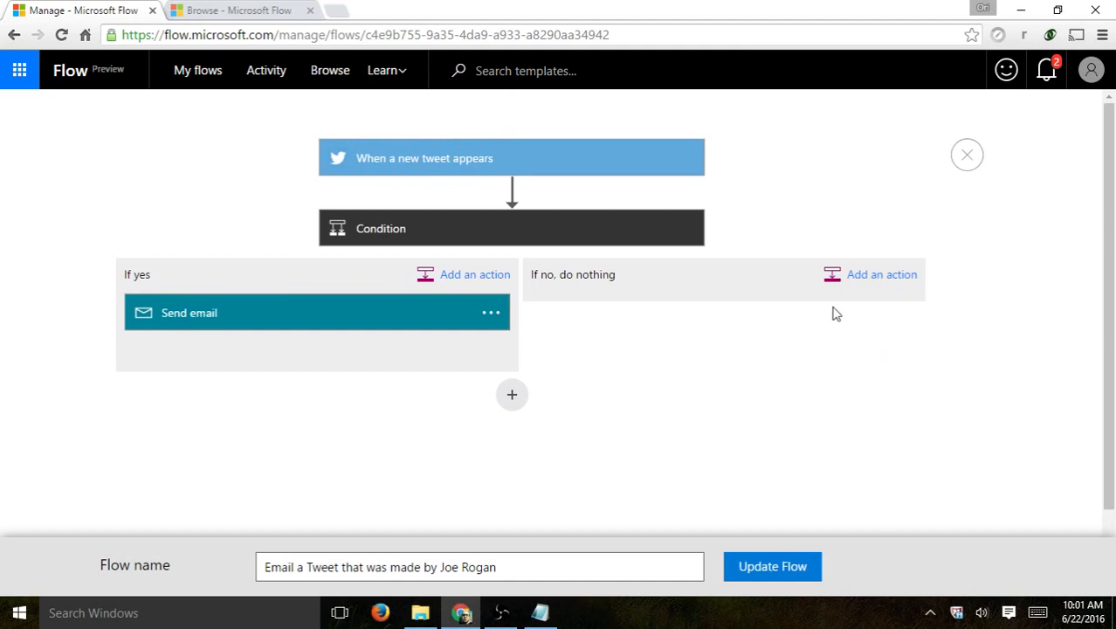
{"action": "left_click", "coordinate": [12, 35]}
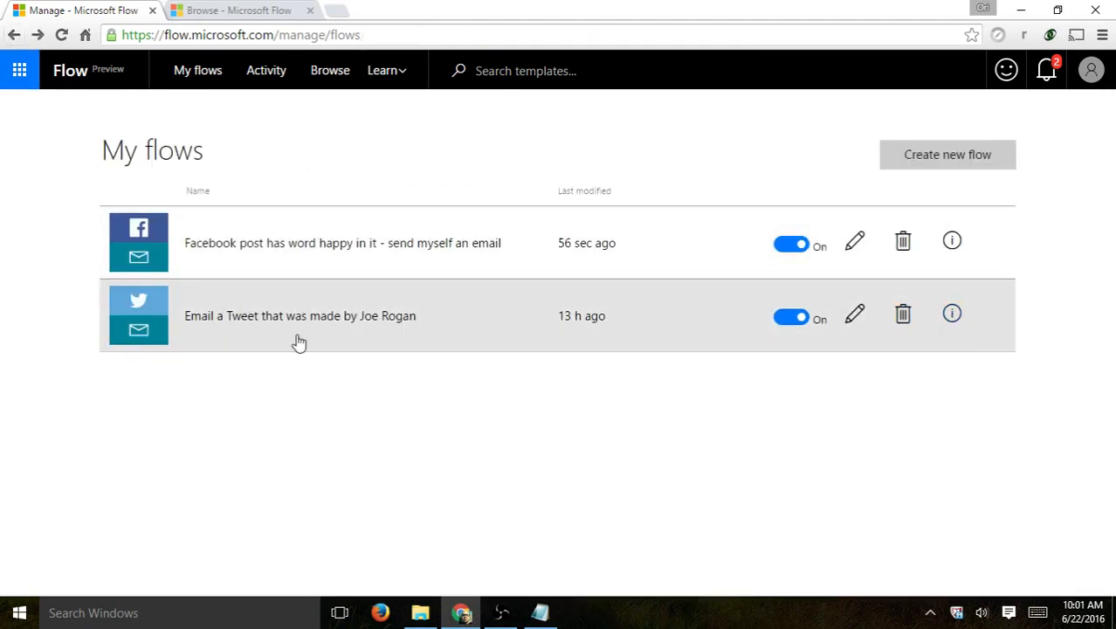
{"action": "left_click", "coordinate": [956, 318]}
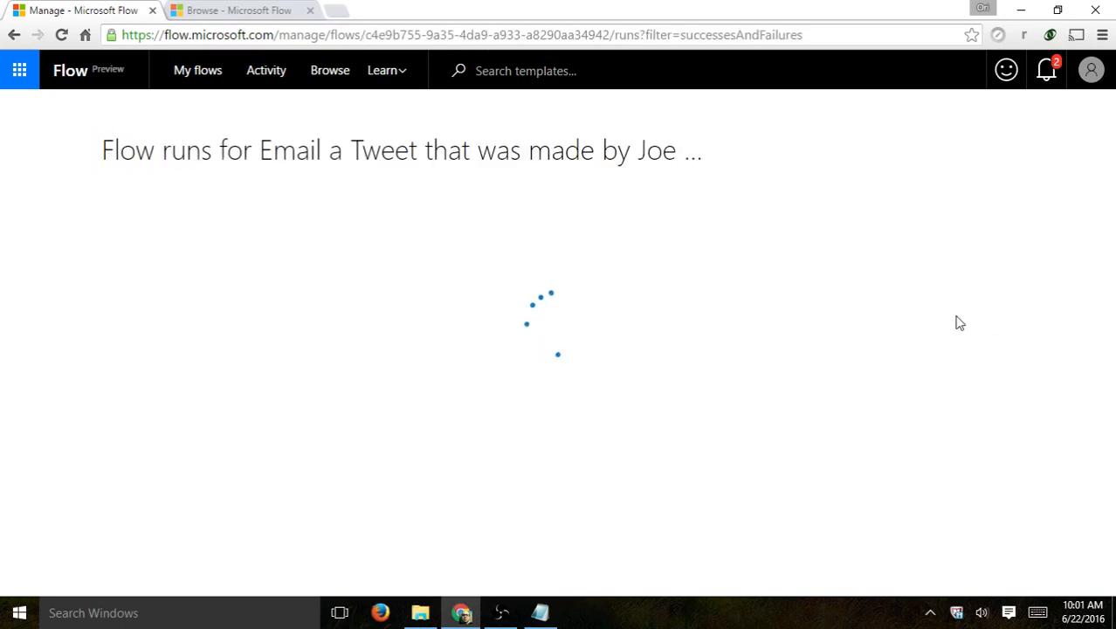